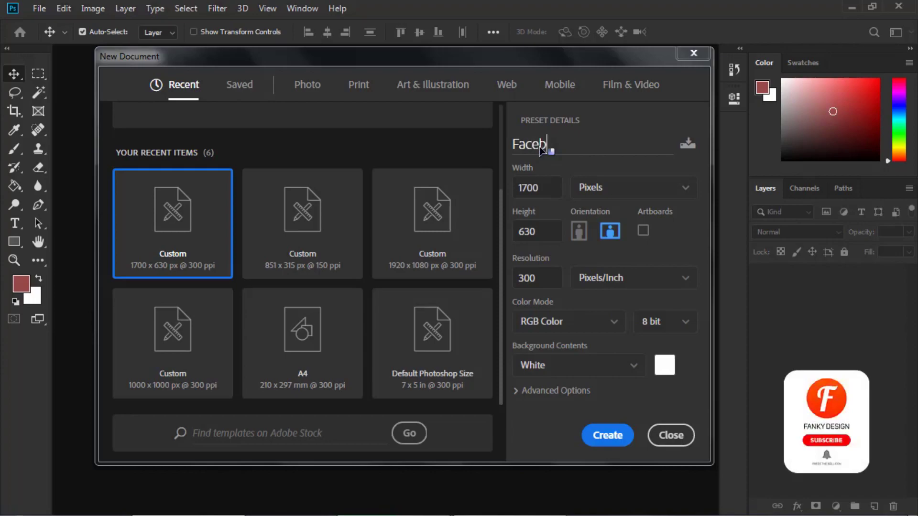
# - Name the new document Facebook Cover and create it at 1700 x 630 pixels, 300 pixels/inch, RGB, white background
pyautogui.write('ook Cover')
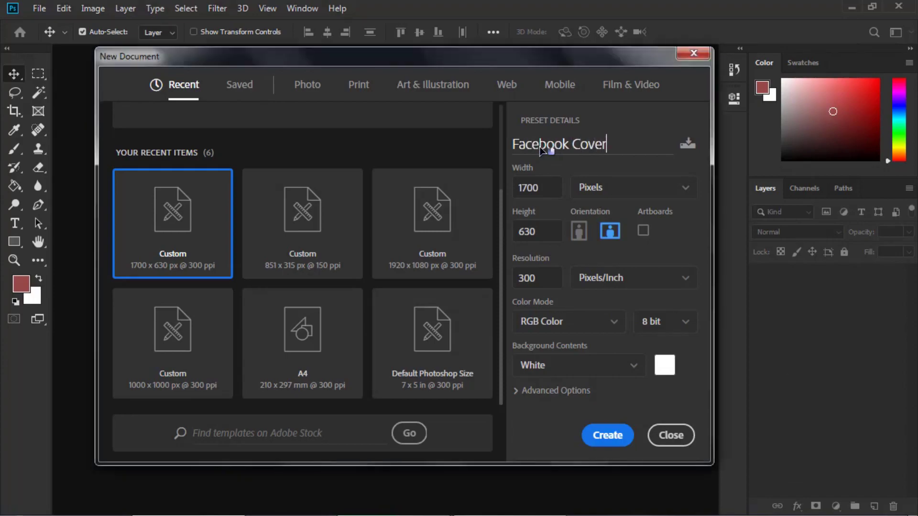
pyautogui.press('Return')
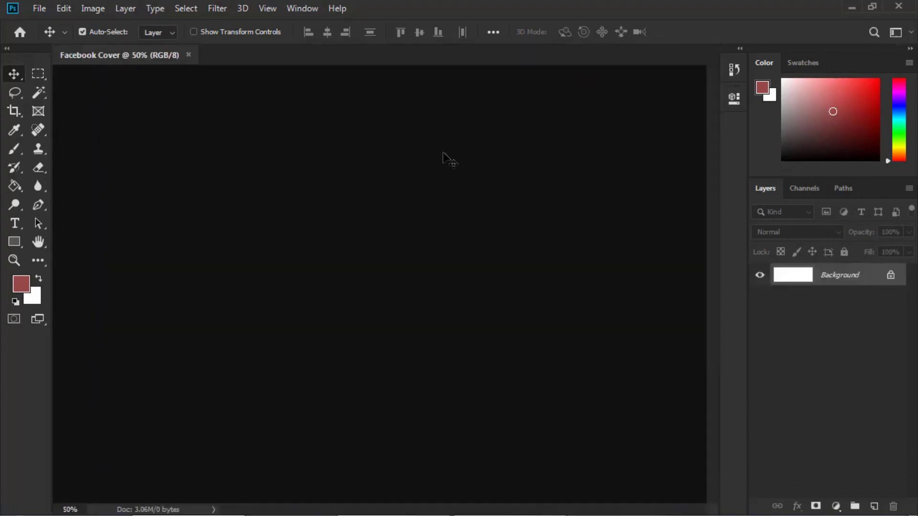
pyautogui.hotkey('ctrl', '-')
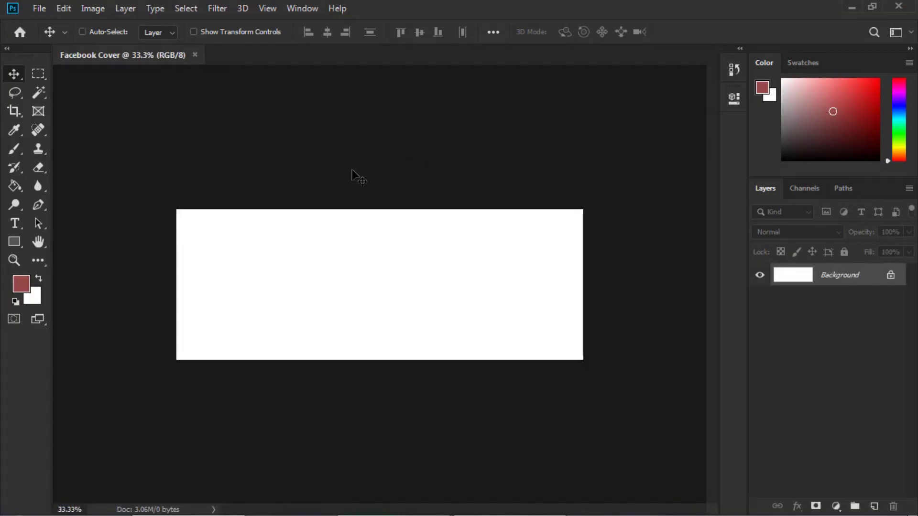
pyautogui.hotkey('ctrl', '+')
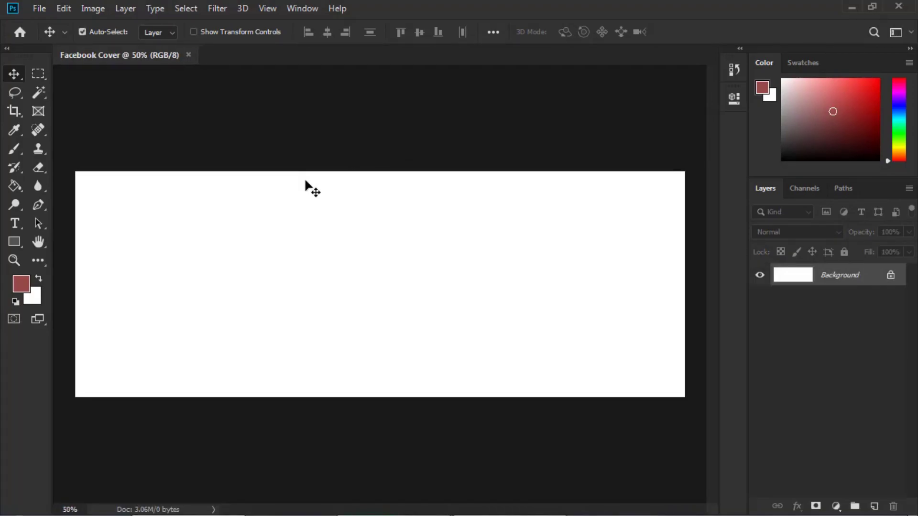
# - Activate the Rectangle tool for drawing shapes
pyautogui.click(14, 241)
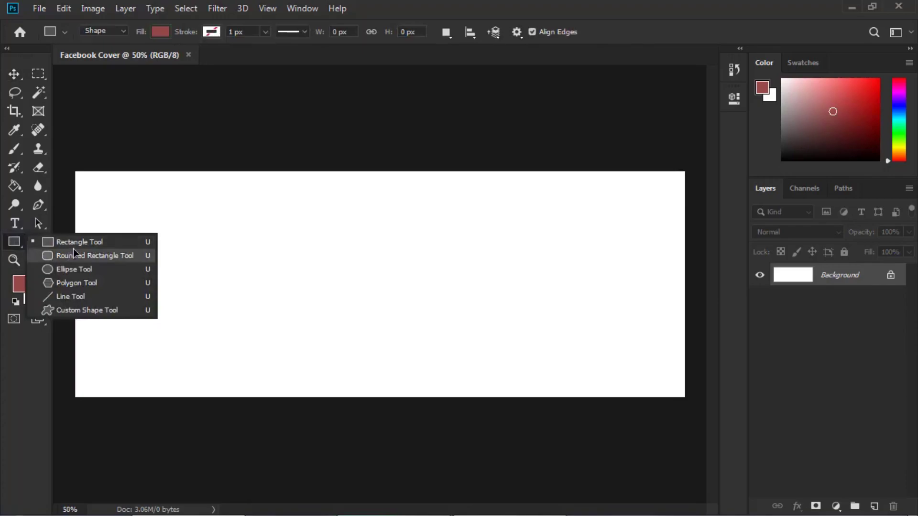
pyautogui.click(73, 253)
pyautogui.click(42, 243)
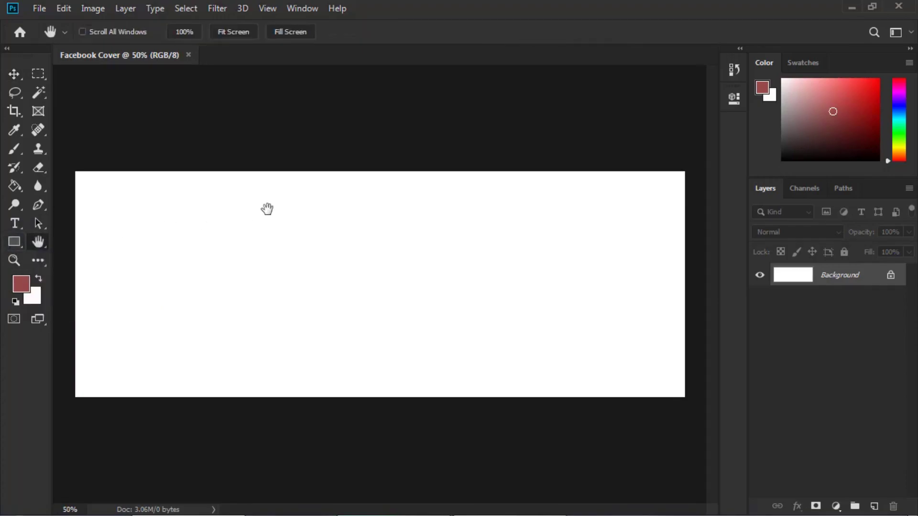
pyautogui.press('u')
pyautogui.click(271, 225)
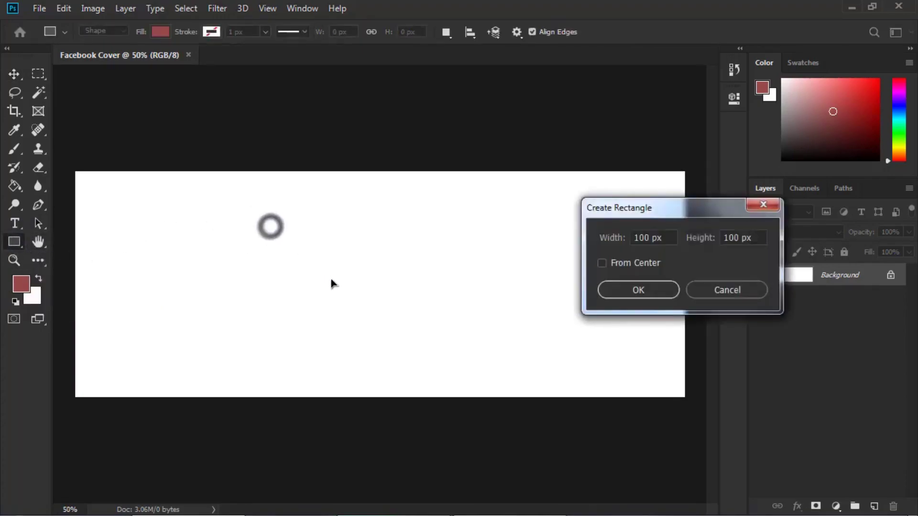
pyautogui.rightClick(672, 510)
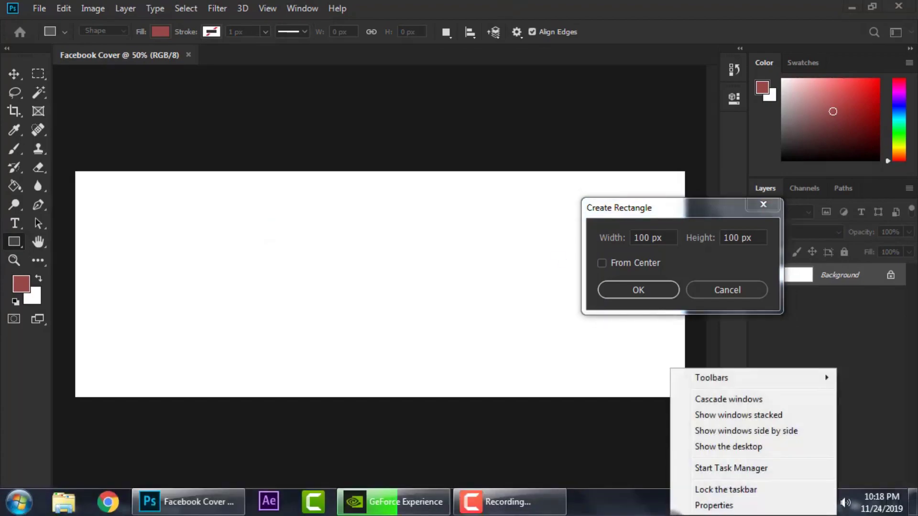
pyautogui.click(749, 300)
pyautogui.click(727, 290)
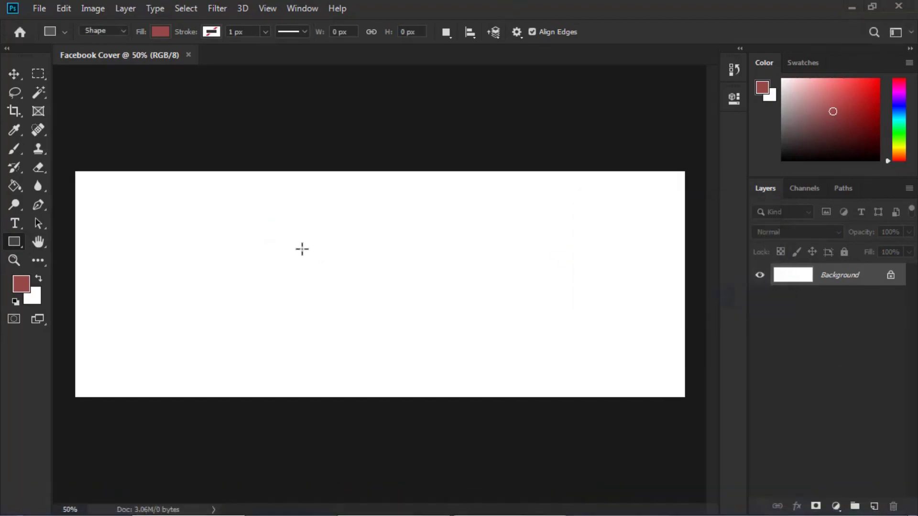
# - Draw a square of about 332 px near the canvas centre and rotate it 45 degrees into a diamond
pyautogui.moveTo(301, 248); pyautogui.dragTo(447, 368)
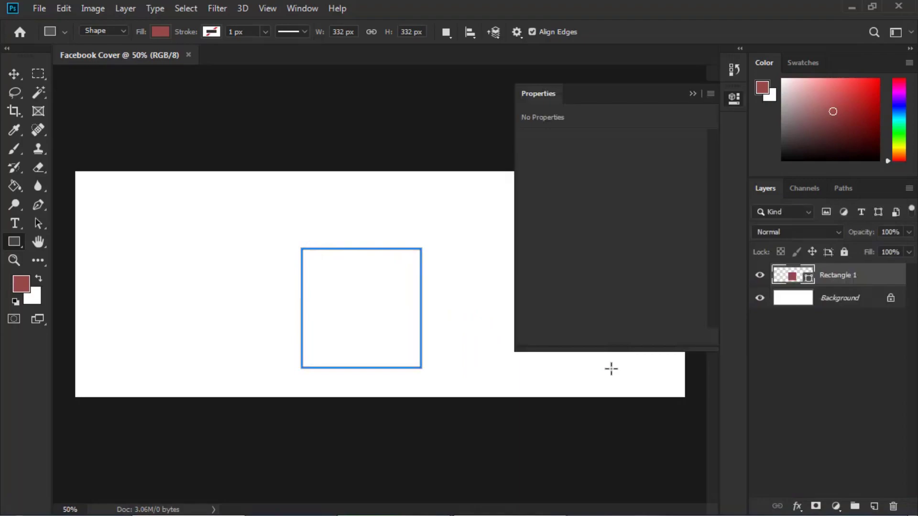
pyautogui.click(691, 94)
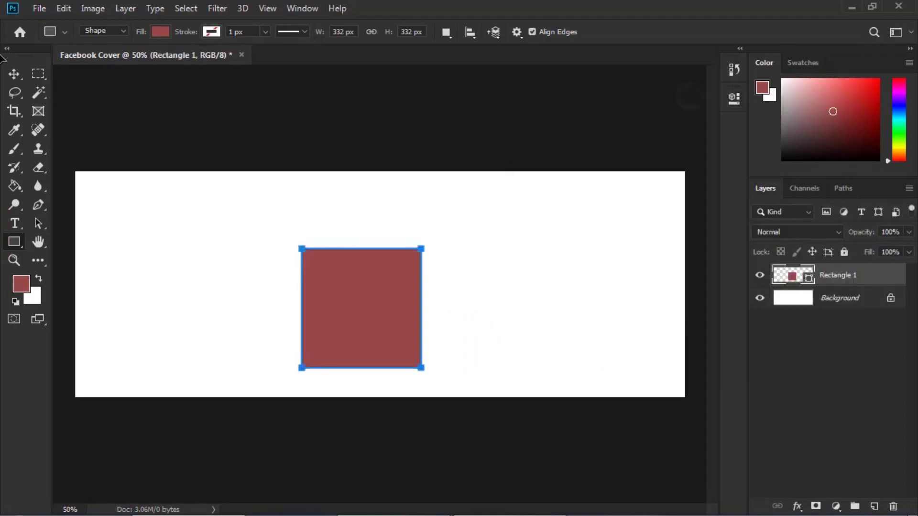
pyautogui.click(14, 74)
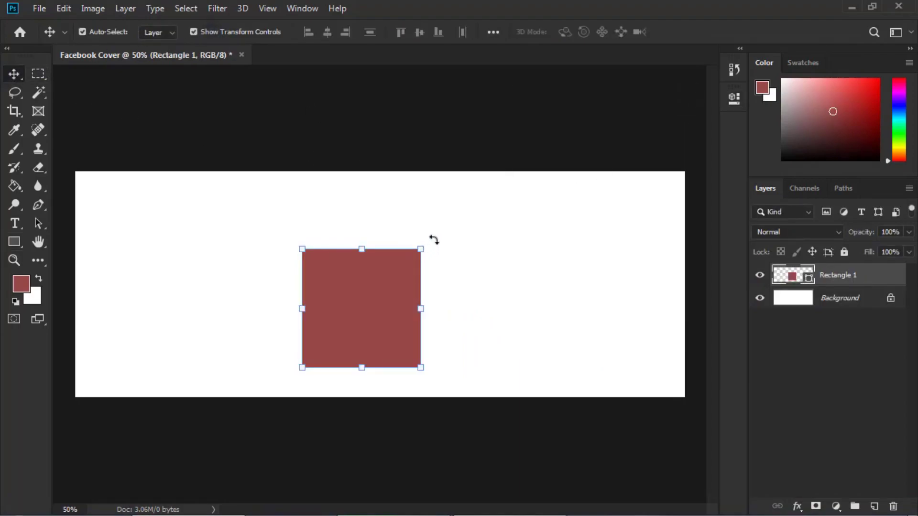
pyautogui.moveTo(434, 240); pyautogui.dragTo(467, 318)
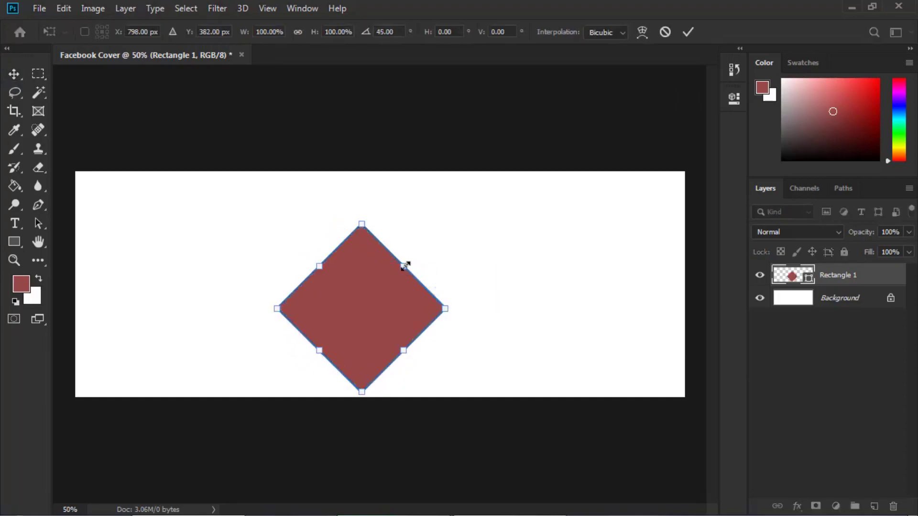
pyautogui.moveTo(405, 265); pyautogui.dragTo(430, 256)
pyautogui.press('Return')
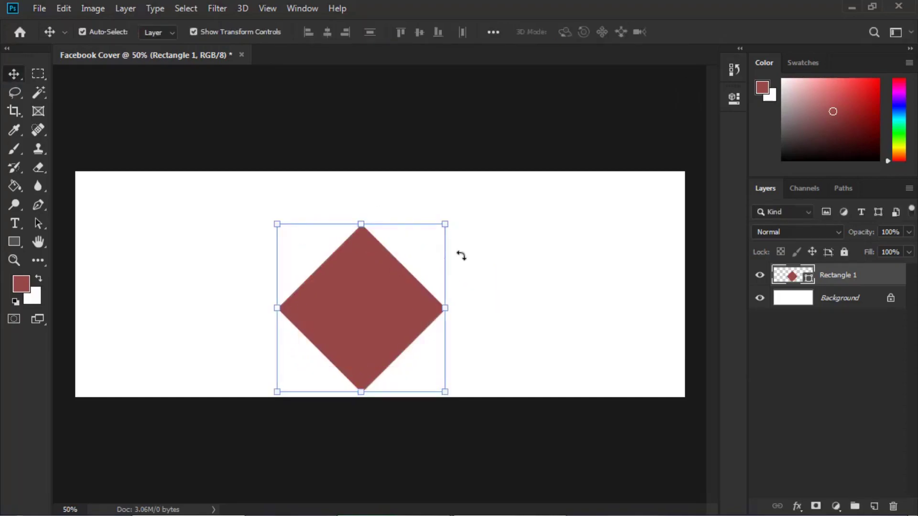
# - Scale the diamond to the canvas height and centre it on the right canvas edge, then hide the transform controls
pyautogui.moveTo(445, 221); pyautogui.dragTo(716, 291)
pyautogui.hotkey('ctrl', '-')
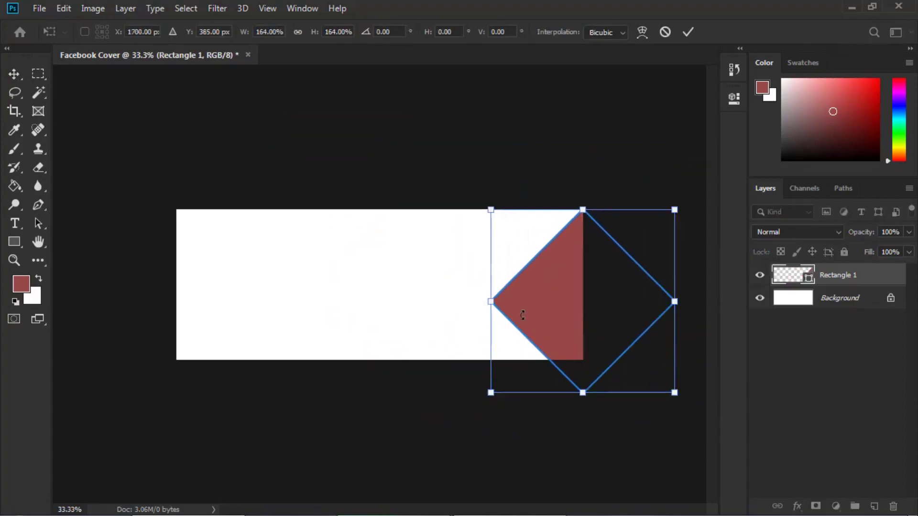
pyautogui.moveTo(676, 394); pyautogui.dragTo(645, 359)
pyautogui.moveTo(591, 340); pyautogui.dragTo(604, 337)
pyautogui.press('Return')
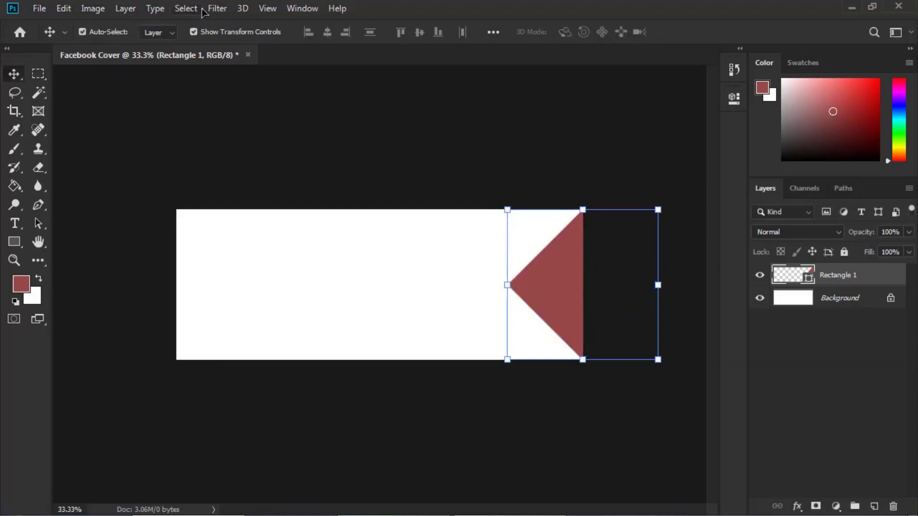
pyautogui.click(203, 31)
pyautogui.hotkey('ctrl', '+')
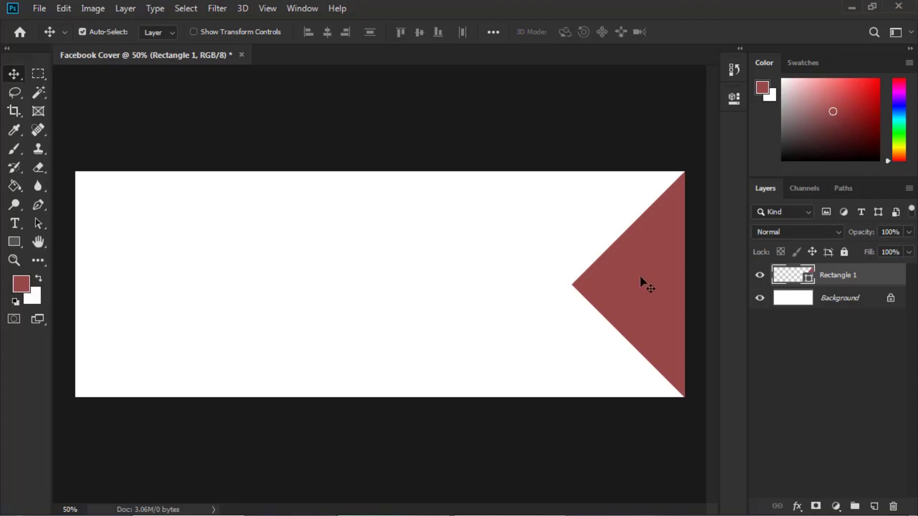
# - Duplicate the diamond's layer and place the copy along the original's lower-left side, half below the canvas
pyautogui.rightClick(815, 278)
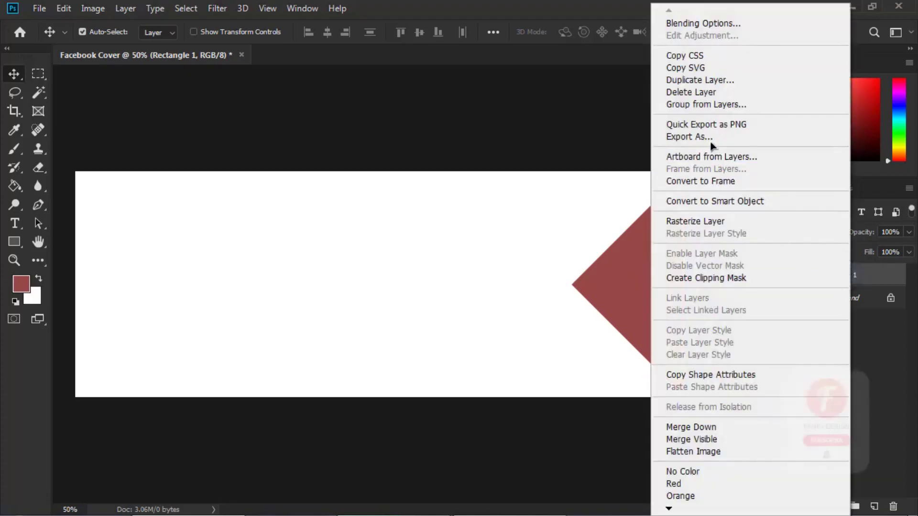
pyautogui.click(689, 80)
pyautogui.click(806, 222)
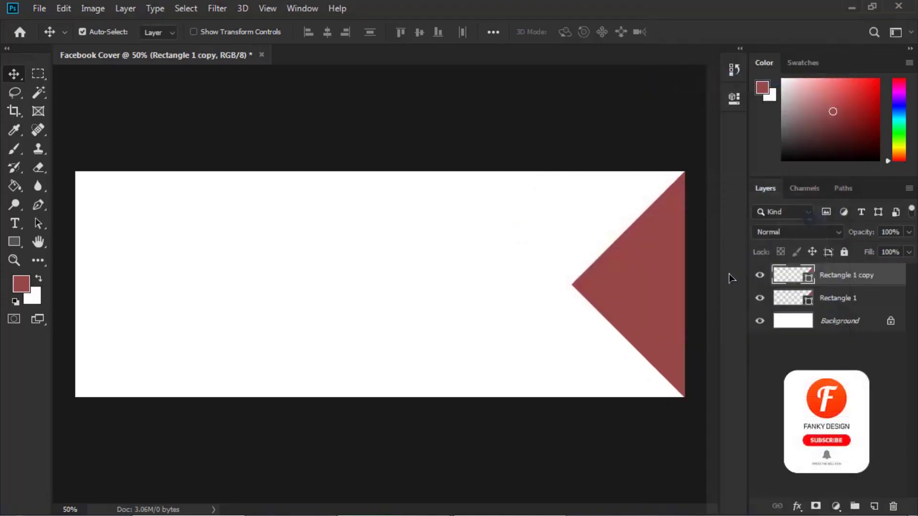
pyautogui.moveTo(626, 283); pyautogui.dragTo(527, 388)
pyautogui.moveTo(565, 359); pyautogui.dragTo(565, 336)
# - Nudge the lower diamond copy to the left to leave a narrow white gap beside the original
pyautogui.press('Left')
pyautogui.press('Left')
pyautogui.press('Left')
pyautogui.press('Left')
pyautogui.press('Left')
pyautogui.press('Left')
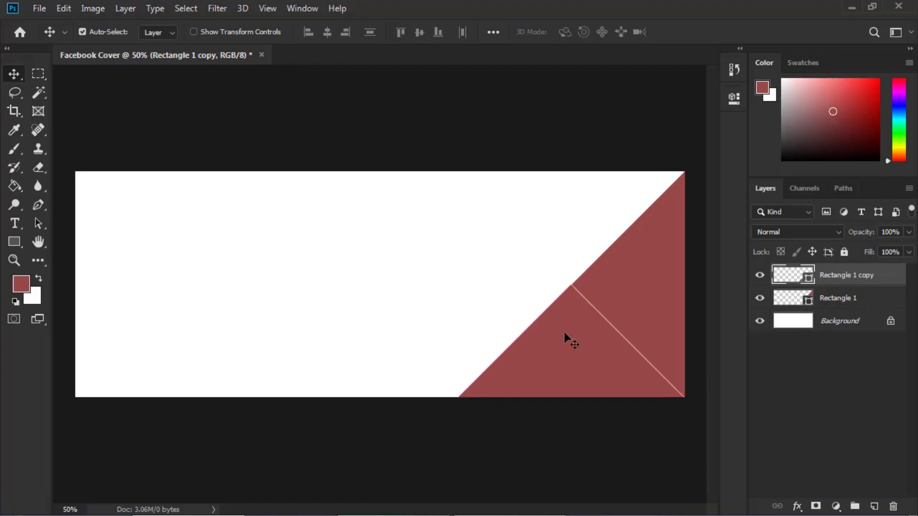
pyautogui.press('Left')
pyautogui.press('Left')
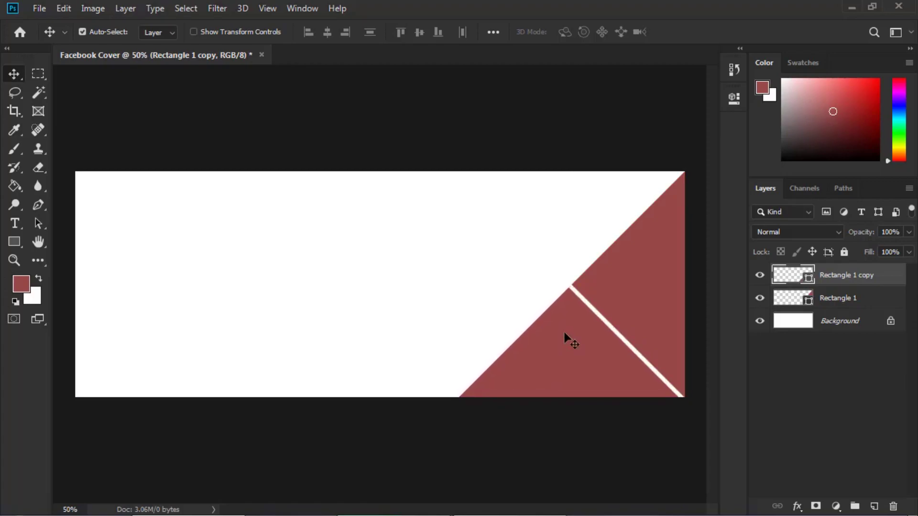
pyautogui.press('Left')
pyautogui.press('Left')
# - Copy the lower diamond straight up to the canvas's top edge and nudge it so its white gap matches the lower one
pyautogui.moveTo(571, 342); pyautogui.dragTo(574, 117)
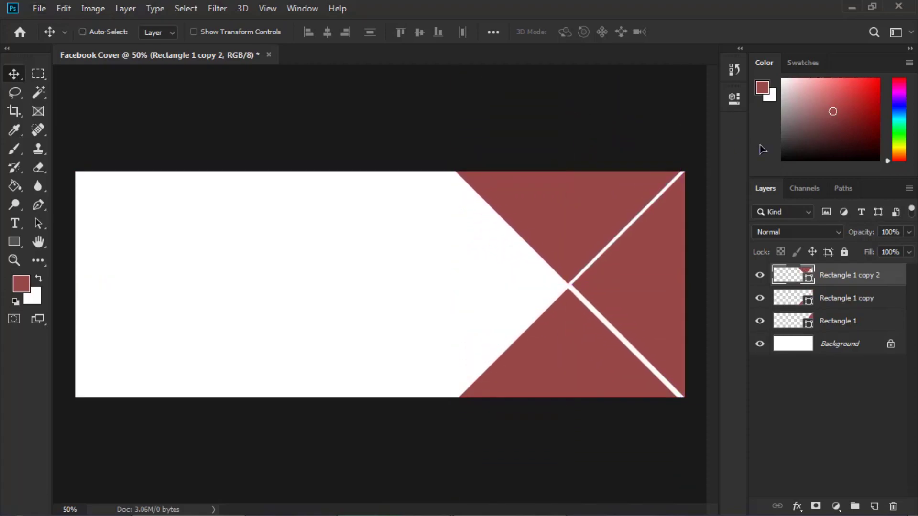
pyautogui.hotkey('ctrl', '+')
pyautogui.moveTo(631, 279); pyautogui.dragTo(396, 288)
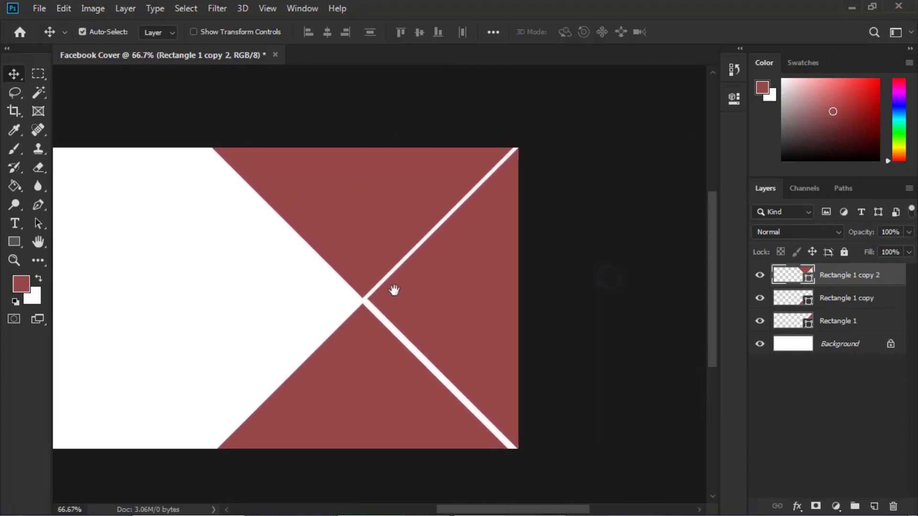
pyautogui.hotkey('ctrl', '+')
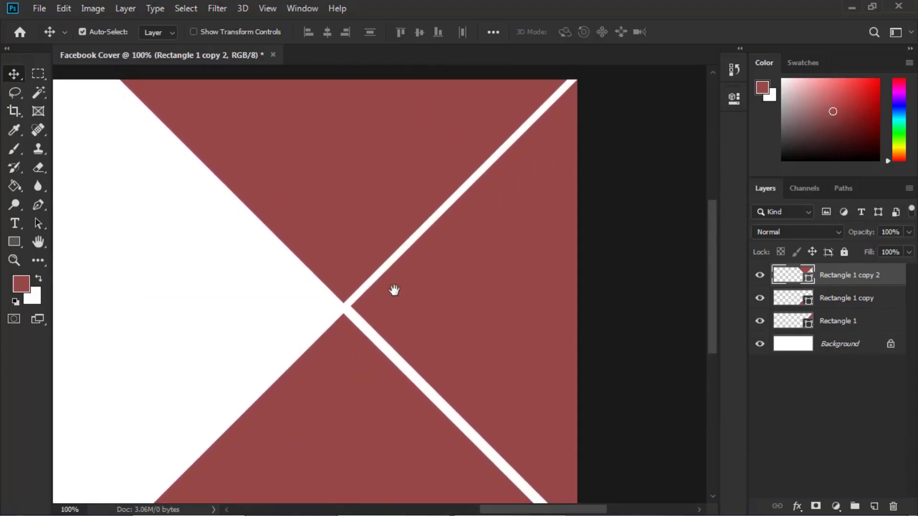
pyautogui.press('Up')
pyautogui.press('Up')
pyautogui.press('Up')
pyautogui.press('Up')
pyautogui.press('Up')
pyautogui.press('Up')
pyautogui.press('Up')
pyautogui.press('Up')
pyautogui.press('Up')
pyautogui.press('Up')
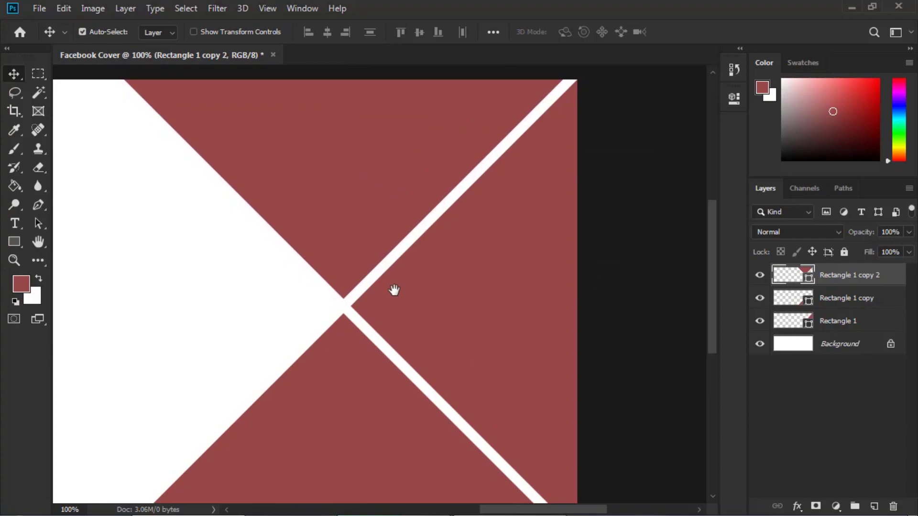
pyautogui.press('Up')
pyautogui.press('Down')
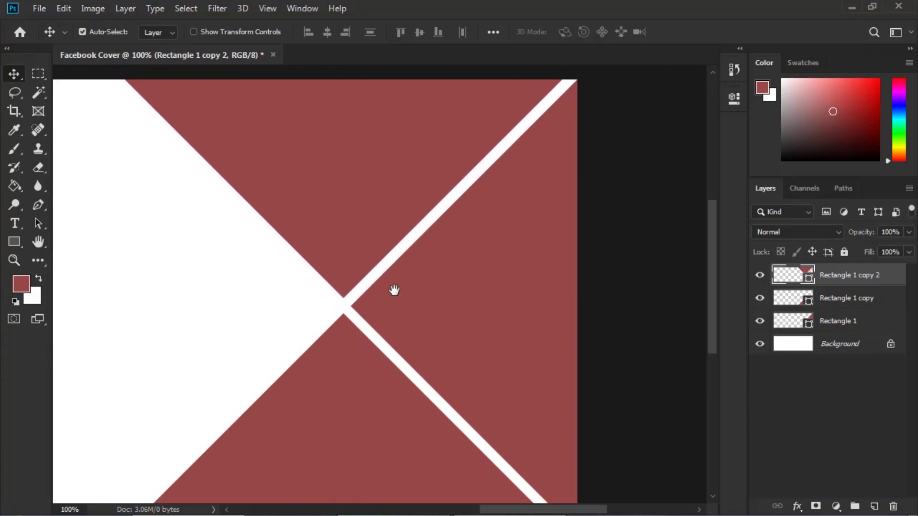
pyautogui.hotkey('ctrl', '-')
pyautogui.hotkey('ctrl', '-')
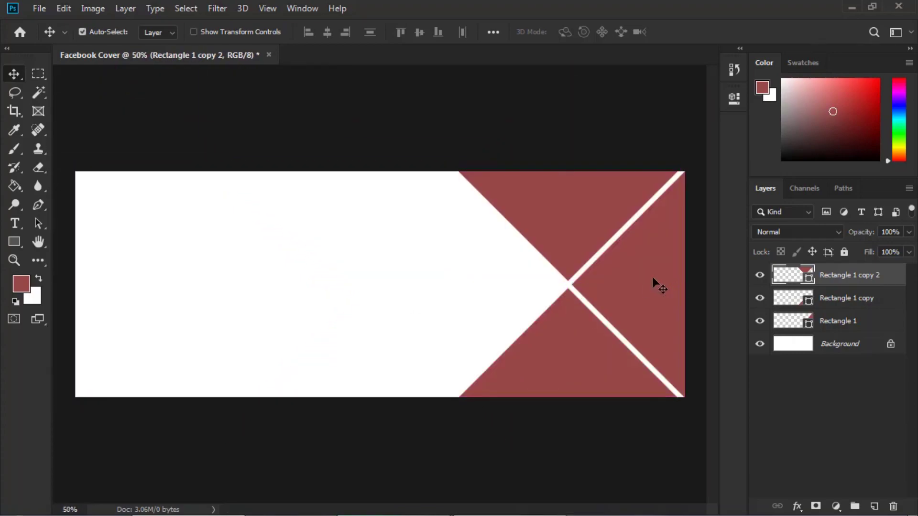
pyautogui.press('Up')
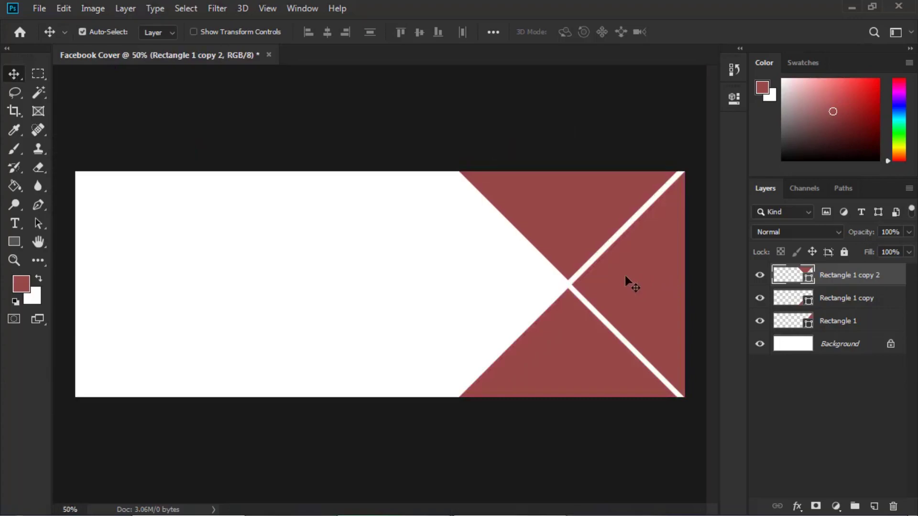
# - Copy the right-edge diamond into the space on its left and nudge it sideways until the white gaps are even
pyautogui.moveTo(624, 275); pyautogui.dragTo(411, 307)
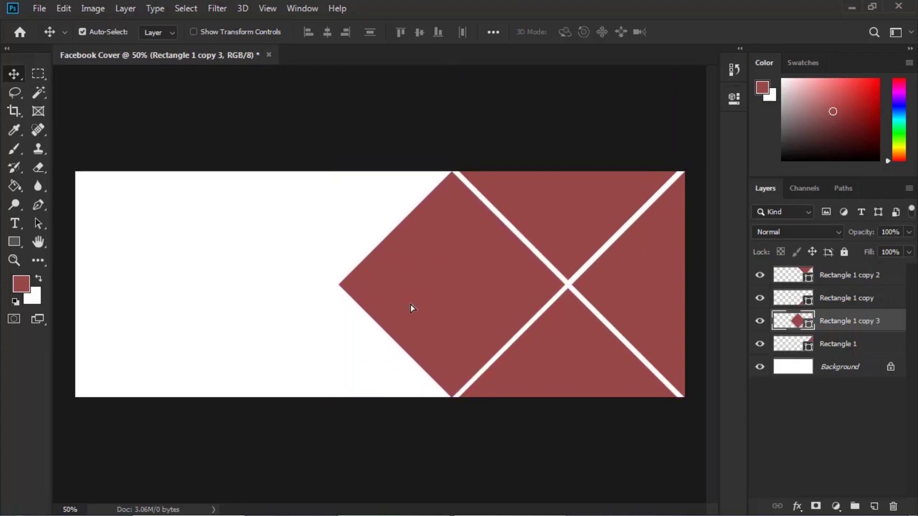
pyautogui.press('Left')
pyautogui.press('Left')
pyautogui.press('Left')
pyautogui.press('Left')
pyautogui.press('Left')
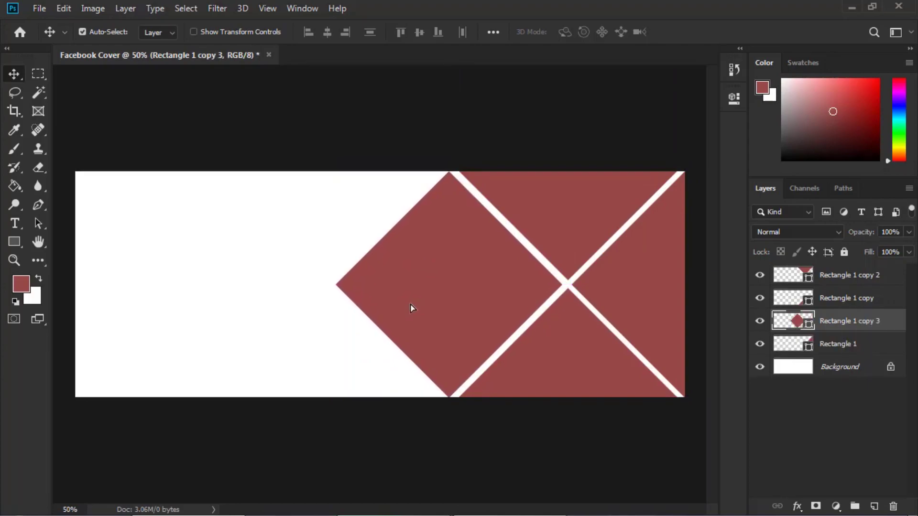
pyautogui.press('Left')
pyautogui.press('Left')
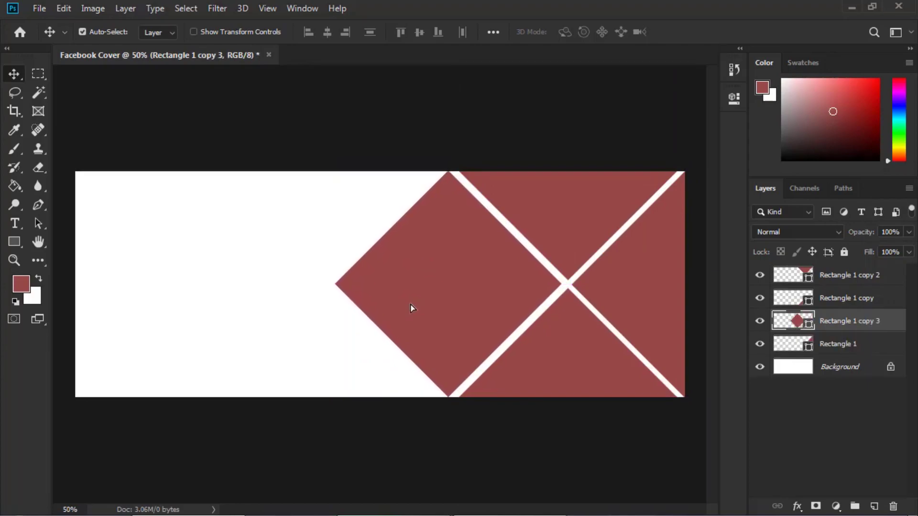
pyautogui.press('Left')
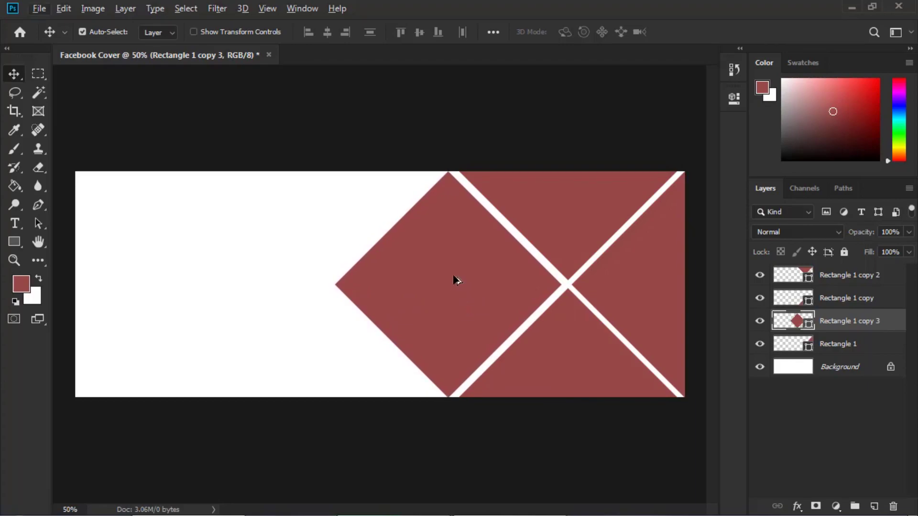
pyautogui.press('Right')
pyautogui.press('Right')
pyautogui.press('Right')
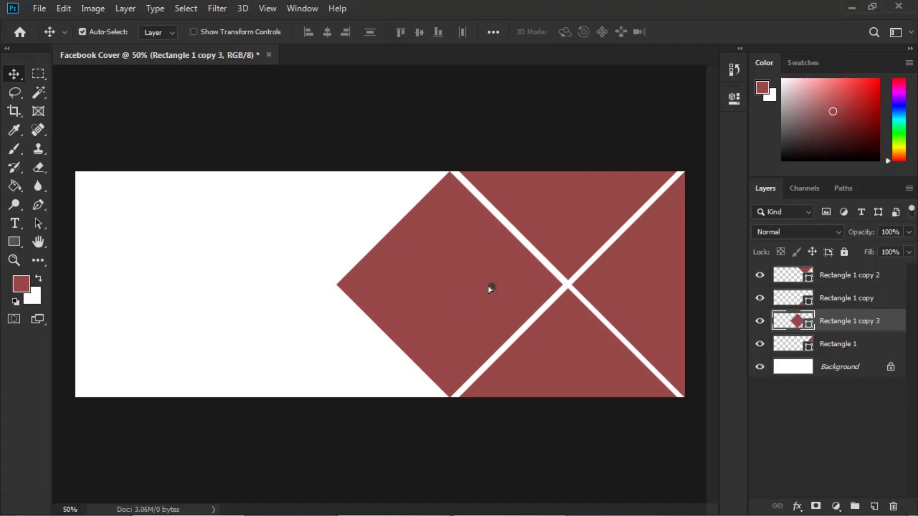
# - Copy the full middle diamond up and to the left, leaving a matching white gap along its upper-left side
pyautogui.keyDown('alt'); pyautogui.moveTo(489, 289); pyautogui.dragTo(376, 175); pyautogui.keyUp('alt')
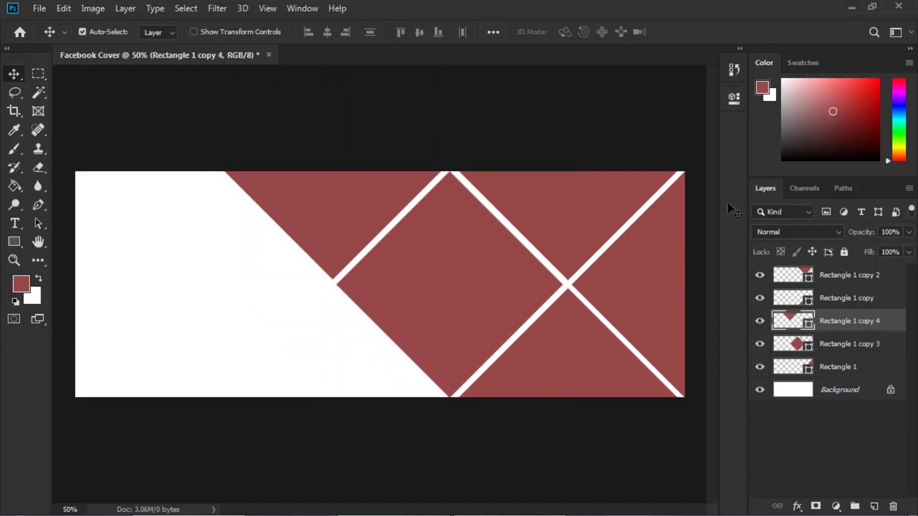
pyautogui.hotkey('ctrl', '-')
pyautogui.hotkey('ctrl', '+')
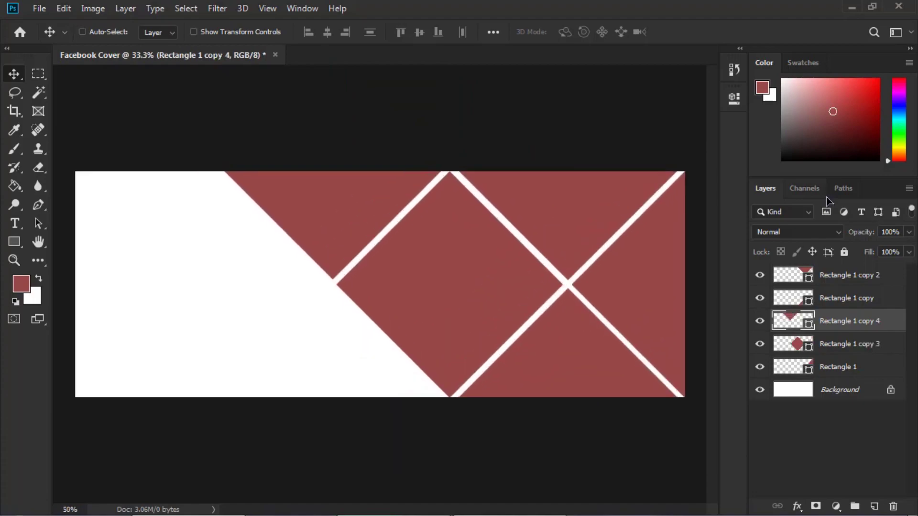
# - Draw a tall 110 x 1094 px rectangle across the canvas's blank left part and fill it with bright red
pyautogui.click(12, 242)
pyautogui.click(822, 460)
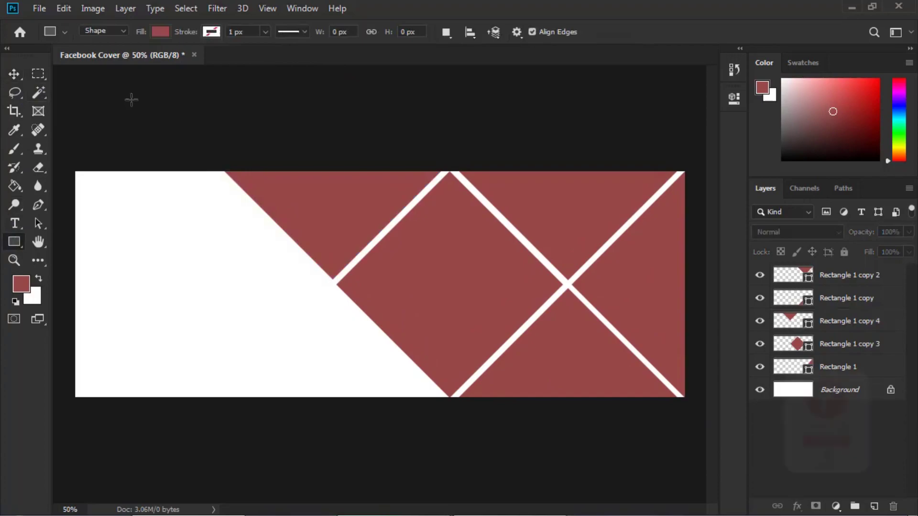
pyautogui.moveTo(131, 100); pyautogui.dragTo(170, 491)
pyautogui.click(530, 183)
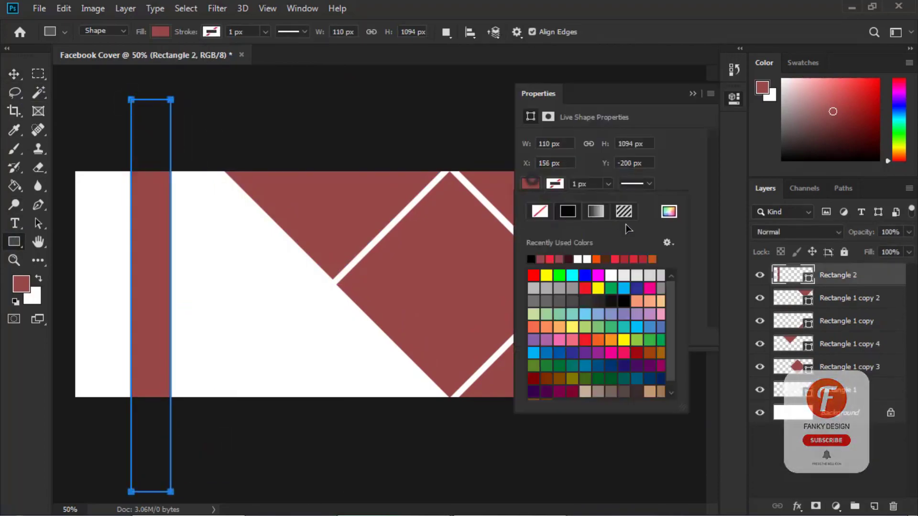
pyautogui.click(587, 261)
pyautogui.click(673, 112)
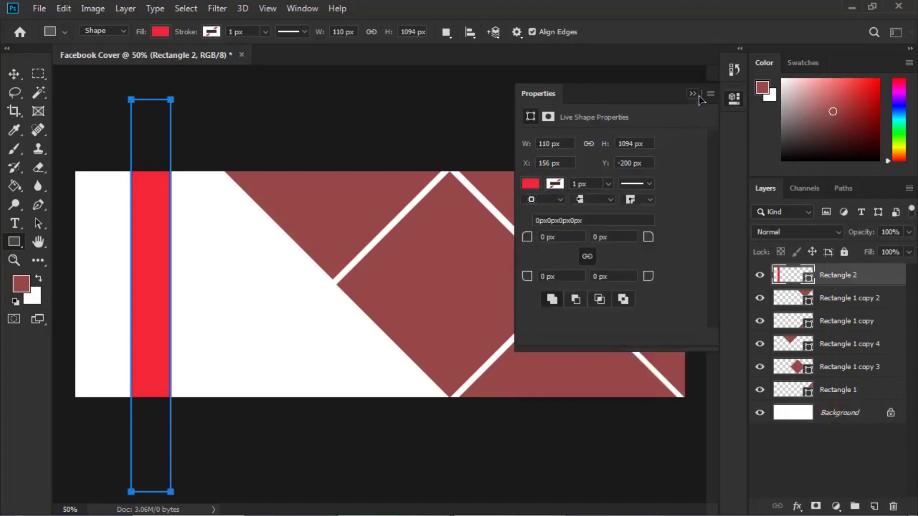
# - Rotate the red bar parallel to the diamonds' sloping left edge and move it over that edge from top to bottom
pyautogui.press('v')
pyautogui.click(225, 32)
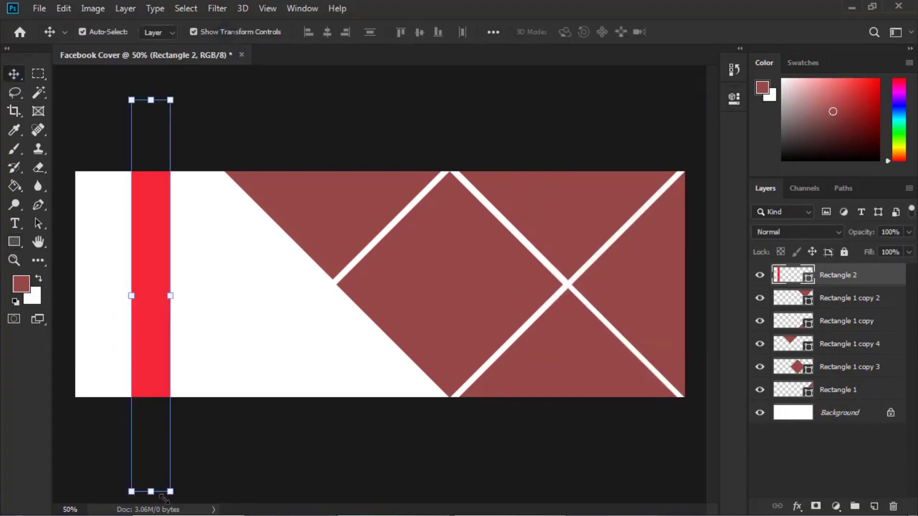
pyautogui.moveTo(184, 497); pyautogui.dragTo(311, 432)
pyautogui.moveTo(220, 381); pyautogui.dragTo(429, 381)
pyautogui.moveTo(500, 429); pyautogui.dragTo(478, 398)
pyautogui.press('Return')
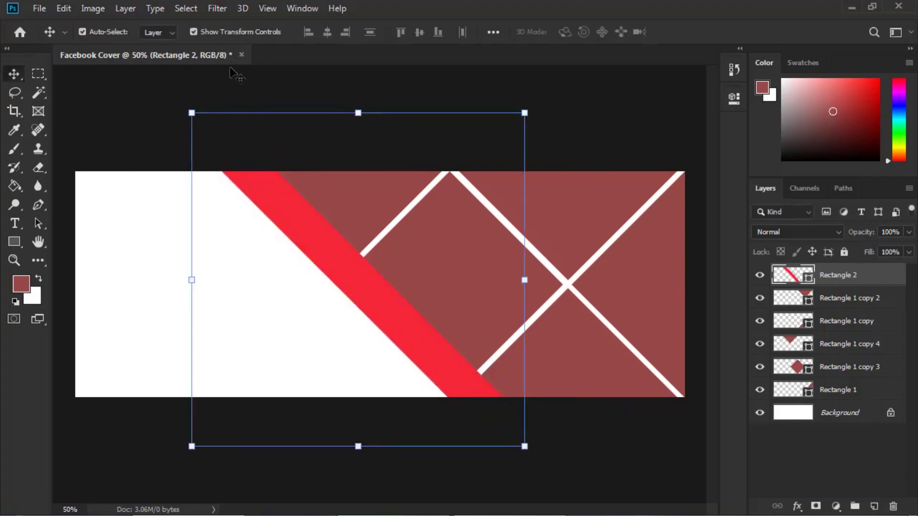
pyautogui.click(201, 31)
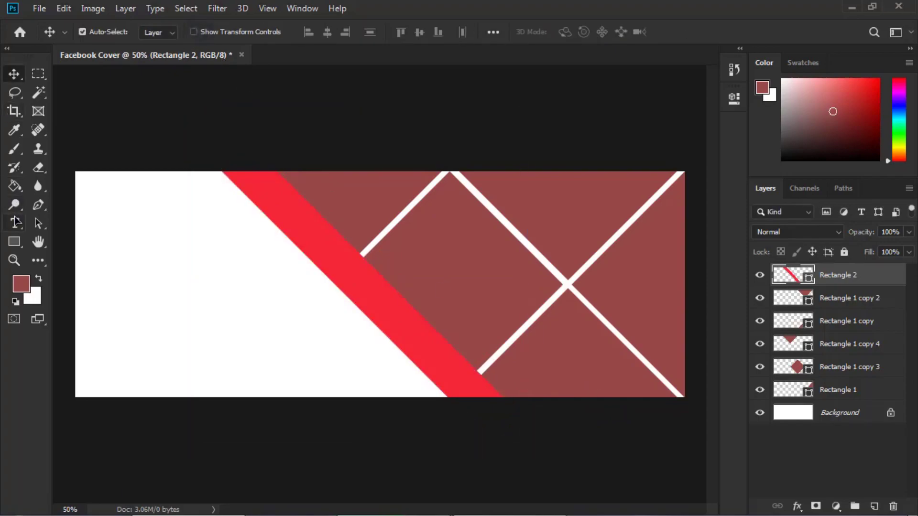
# - Draw a closed Pen path around the blank left area, with its slanted side running along inside the red bar
pyautogui.click(38, 205)
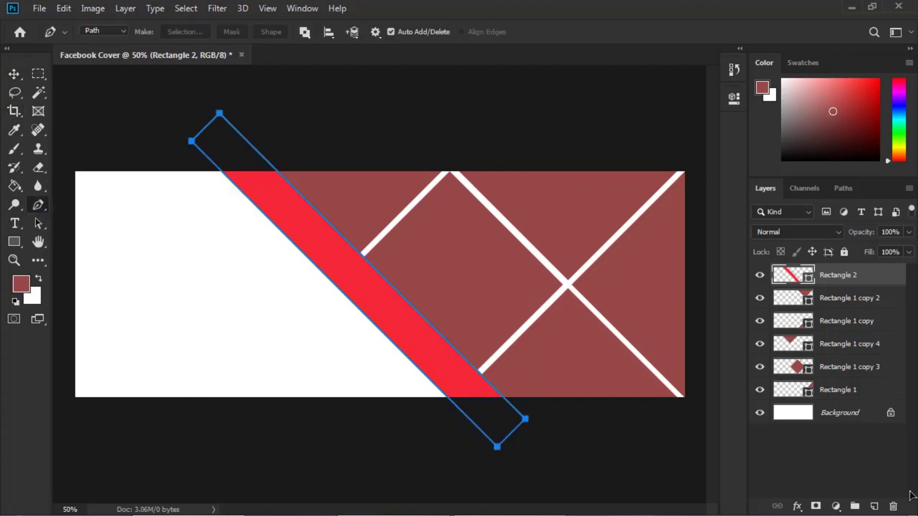
pyautogui.click(863, 456)
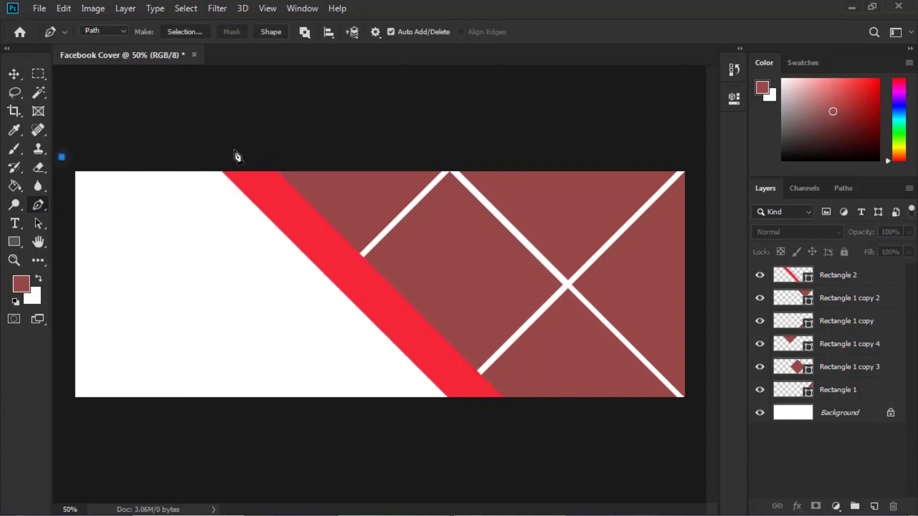
pyautogui.click(234, 151)
pyautogui.click(500, 416)
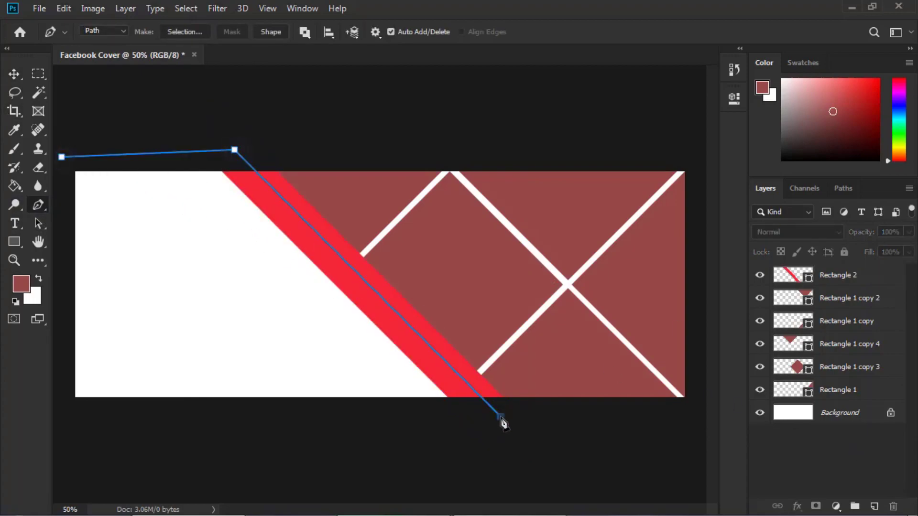
pyautogui.click(68, 422)
pyautogui.click(57, 311)
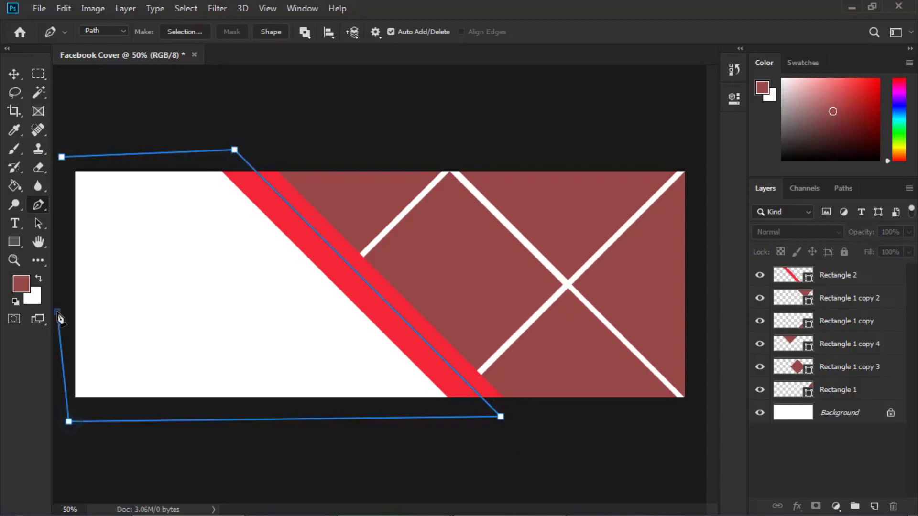
pyautogui.click(62, 157)
# - Fill the path with dark gray on a new layer directly above the Background, and delete the path
pyautogui.click(794, 415)
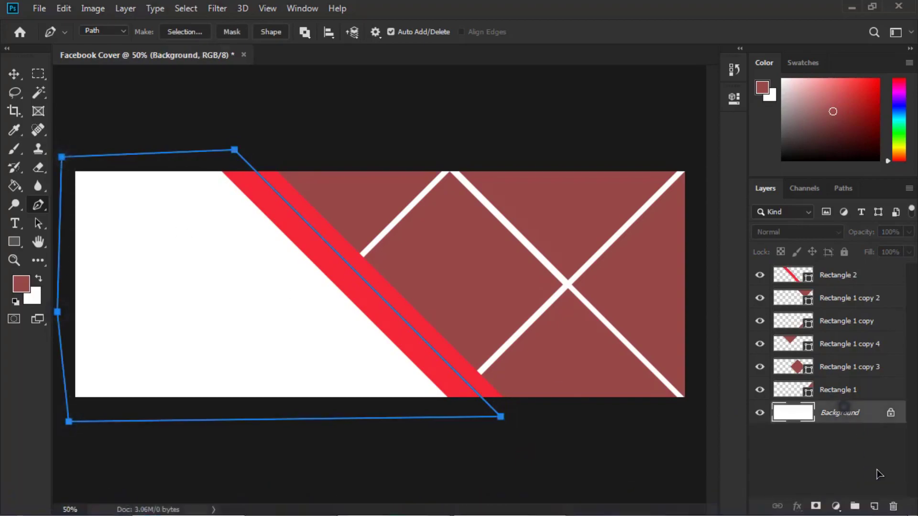
pyautogui.click(876, 506)
pyautogui.rightClick(154, 268)
pyautogui.click(192, 281)
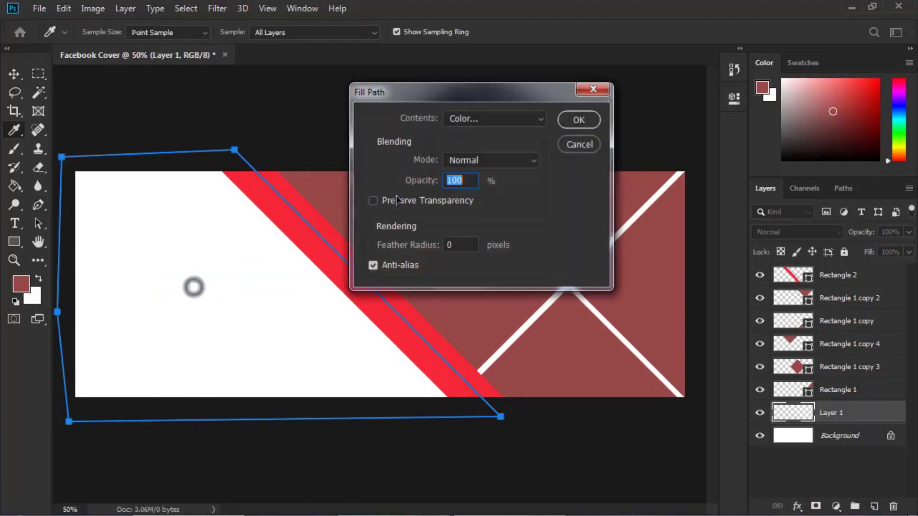
pyautogui.click(487, 120)
pyautogui.click(490, 156)
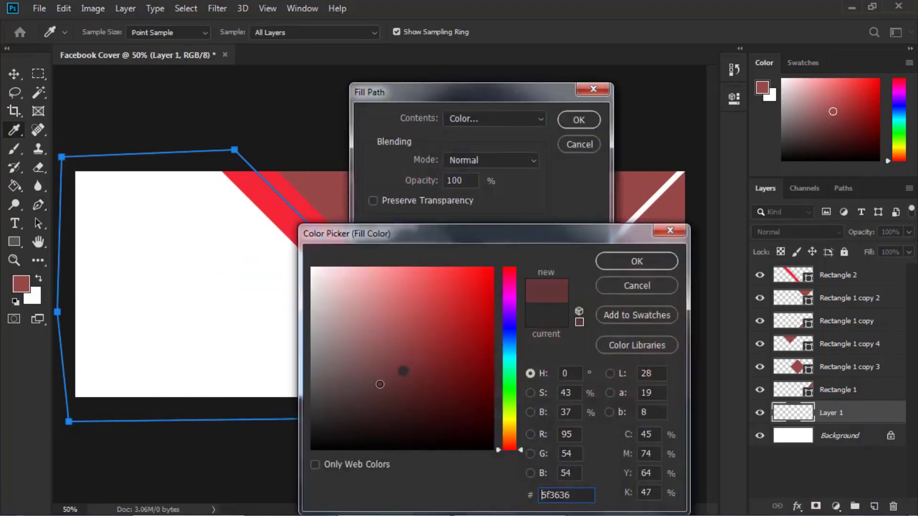
pyautogui.moveTo(403, 371); pyautogui.dragTo(301, 419)
pyautogui.click(633, 265)
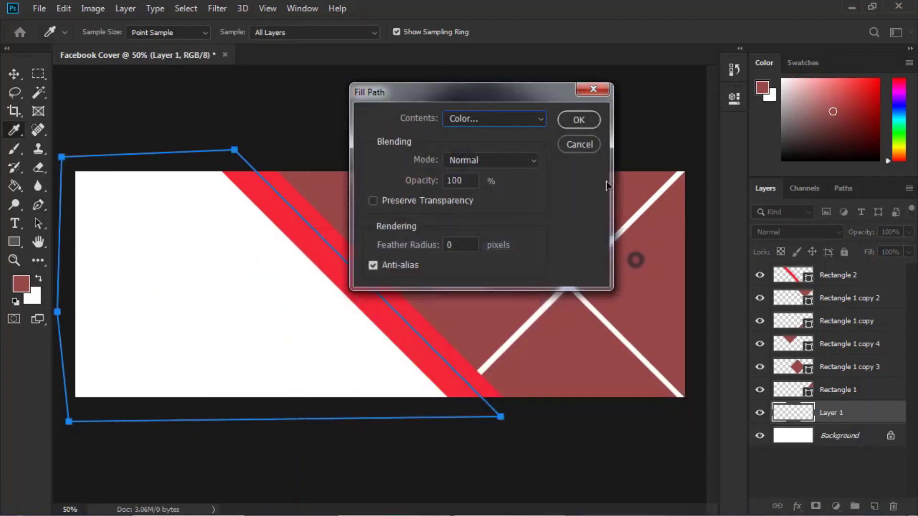
pyautogui.click(578, 119)
pyautogui.rightClick(231, 261)
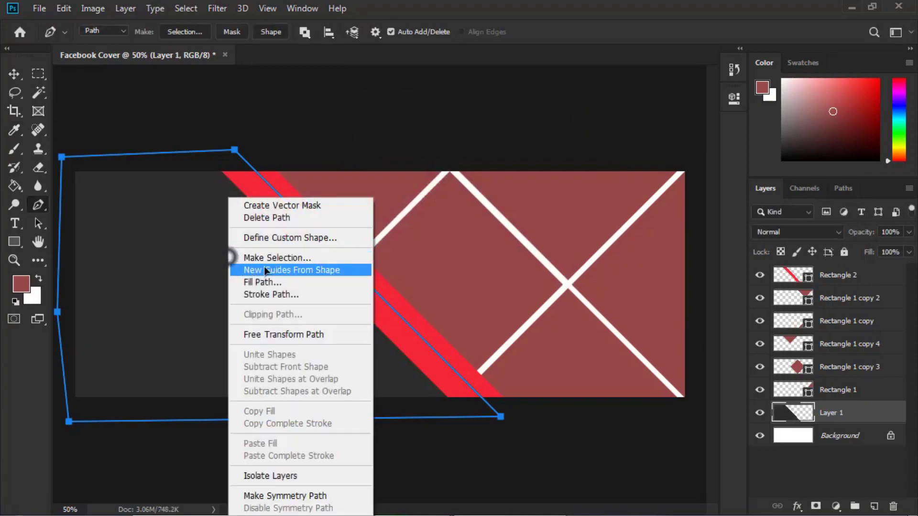
pyautogui.click(267, 217)
# - Add a white 14 px outside Stroke layer style to the red bar
pyautogui.rightClick(842, 275)
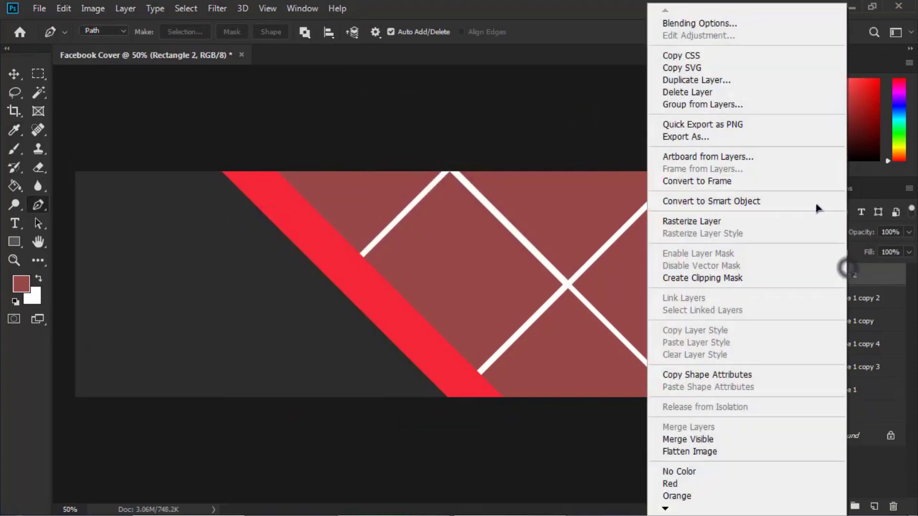
pyautogui.click(688, 23)
pyautogui.click(234, 288)
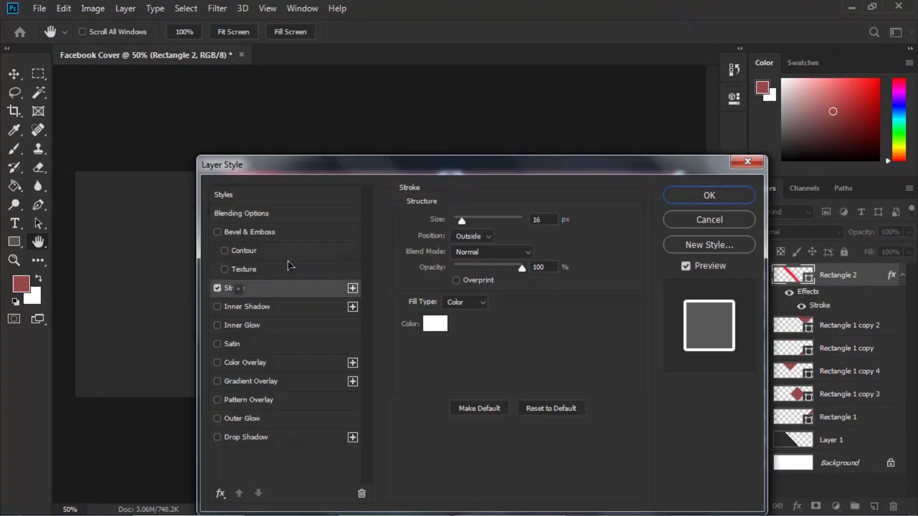
pyautogui.moveTo(466, 166)
pyautogui.mouseDown()
pyautogui.moveTo(446, 263)
pyautogui.moveTo(362, 283)
pyautogui.mouseUp()
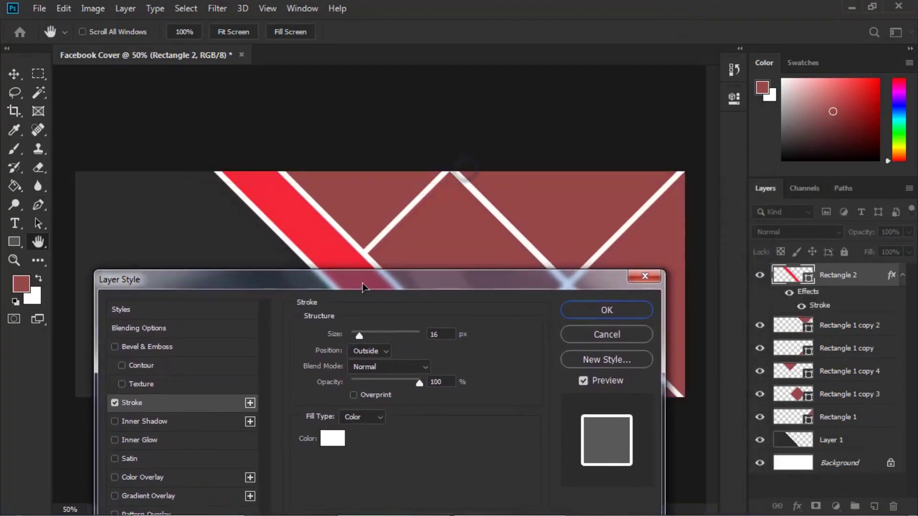
pyautogui.click(434, 335)
pyautogui.write('14')
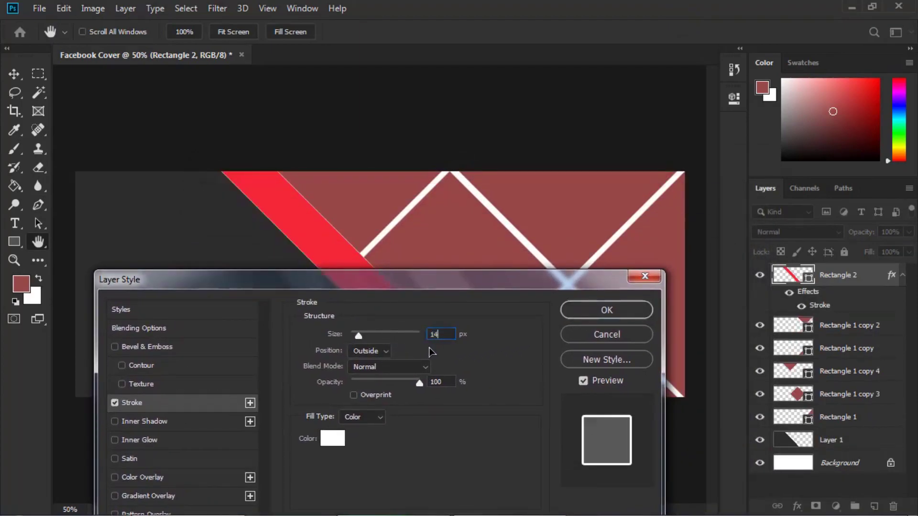
pyautogui.press('Return')
pyautogui.press('p')
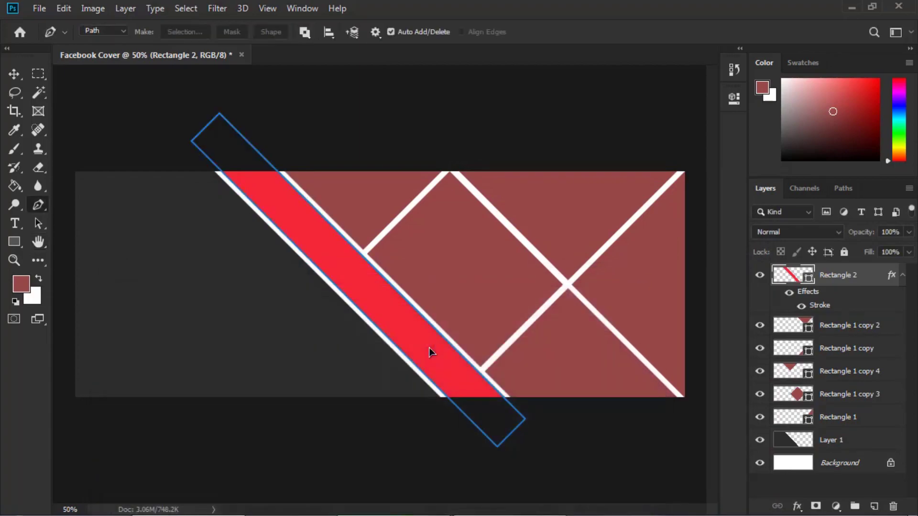
pyautogui.rightClick(366, 417)
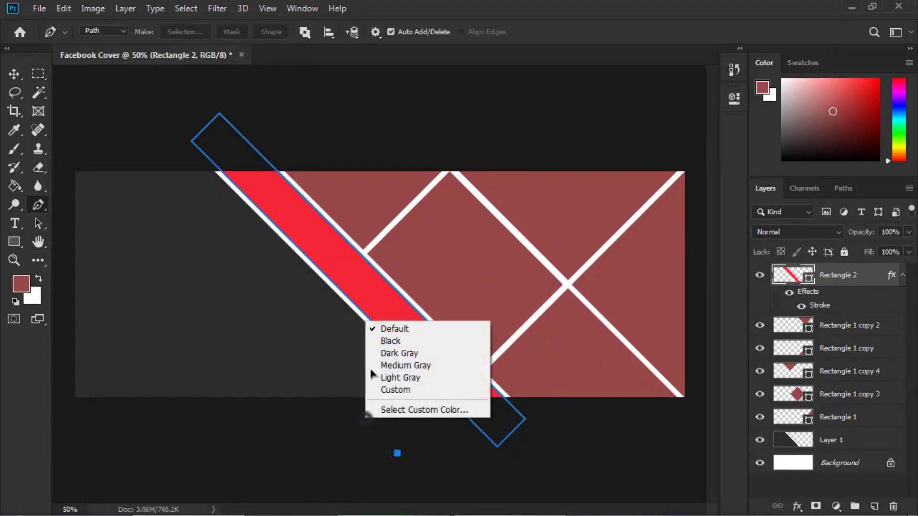
pyautogui.click(396, 456)
pyautogui.rightClick(395, 454)
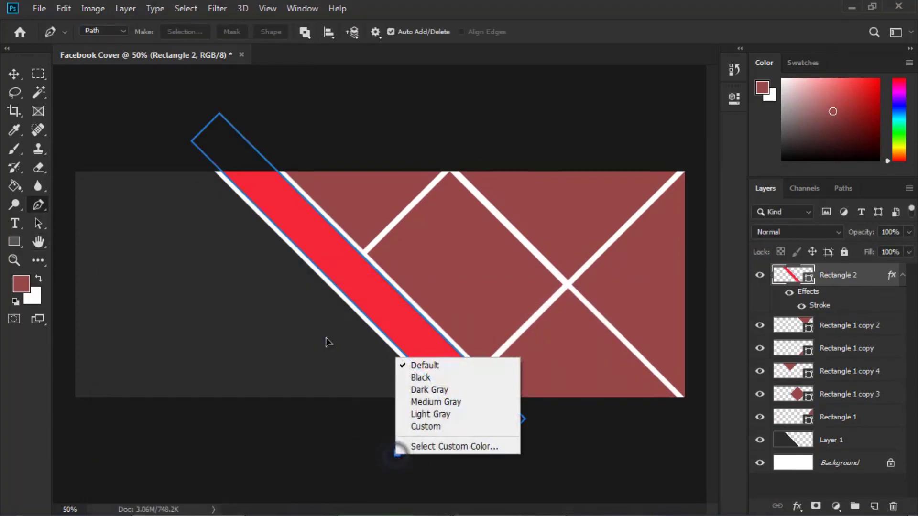
pyautogui.rightClick(306, 287)
pyautogui.click(222, 285)
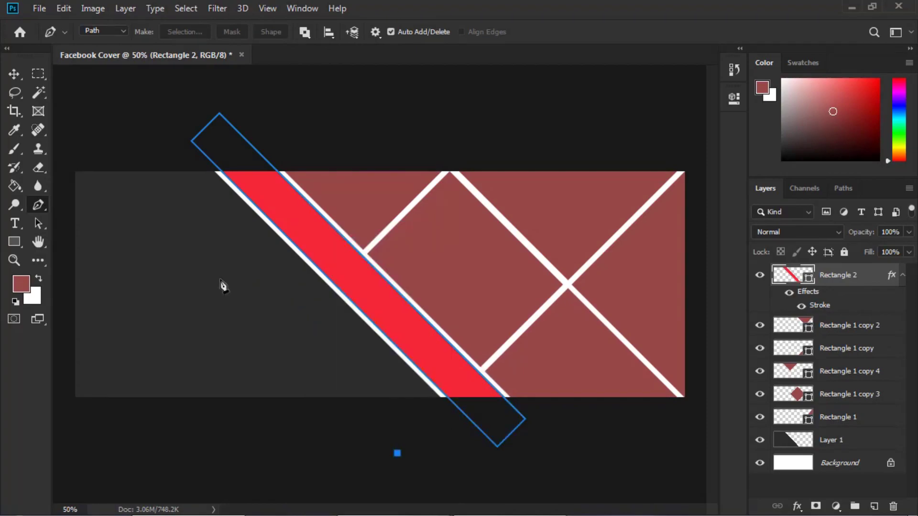
pyautogui.click(14, 74)
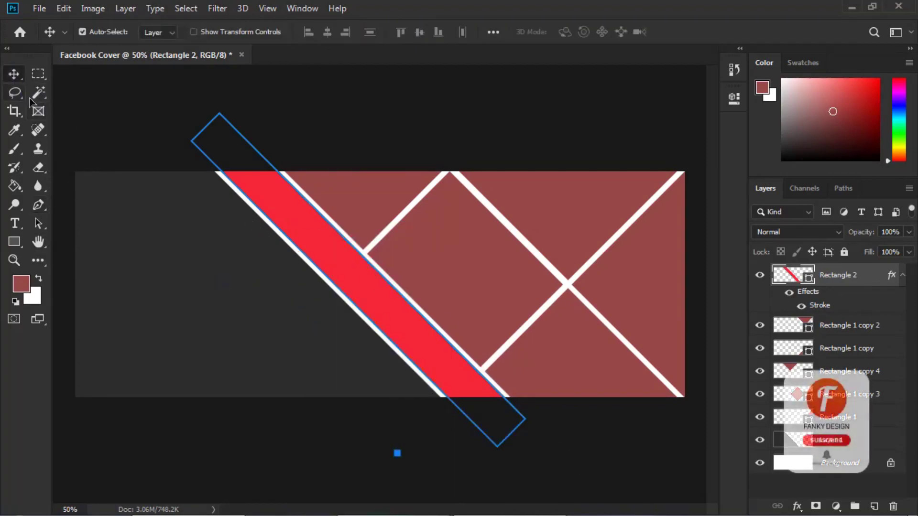
pyautogui.click(87, 97)
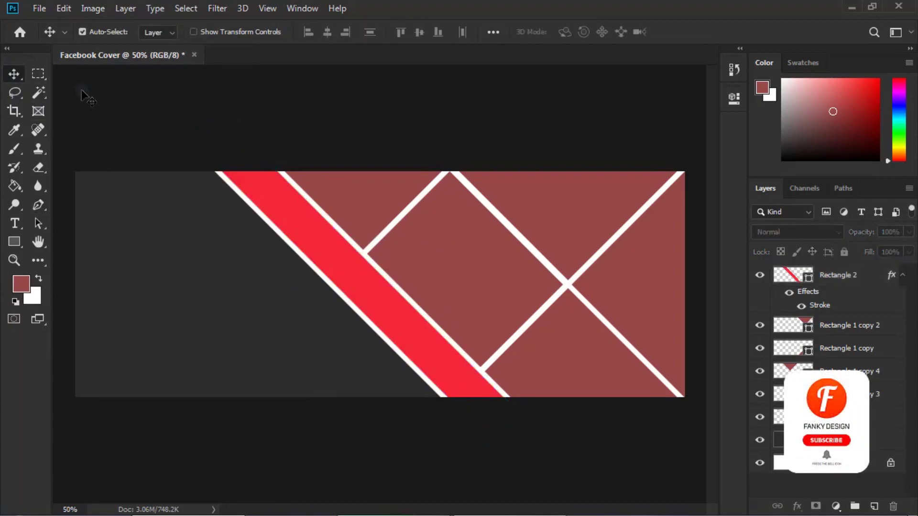
pyautogui.hotkey('ctrl', '-')
pyautogui.hotkey('ctrl', '+')
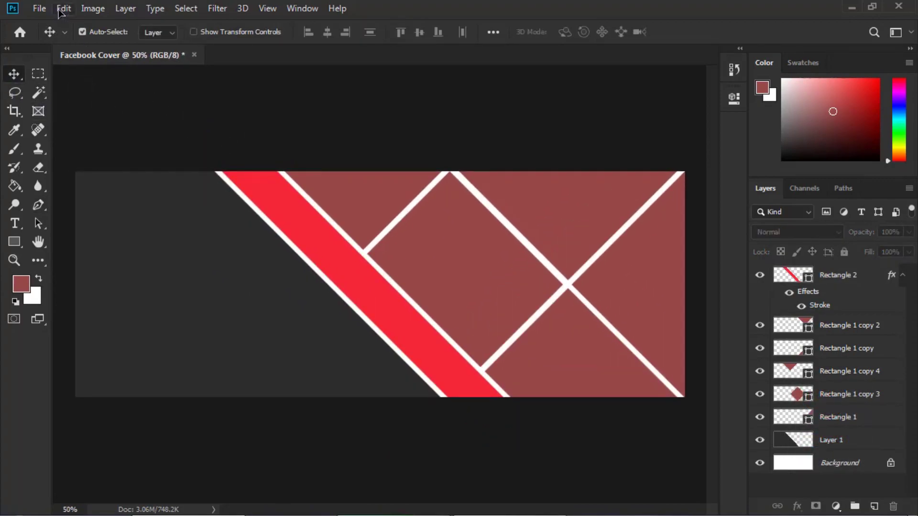
# - Place portrait-photo-of-muslim-woman-in-white-hijab-and-pink-2426489 as an embedded image over the cover's right end
pyautogui.click(43, 7)
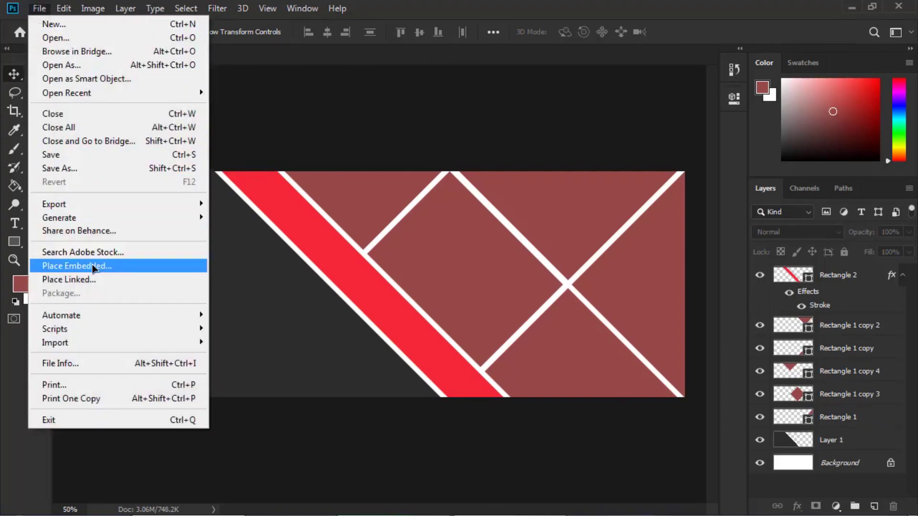
pyautogui.click(93, 264)
pyautogui.scroll(-5, 415, 158)
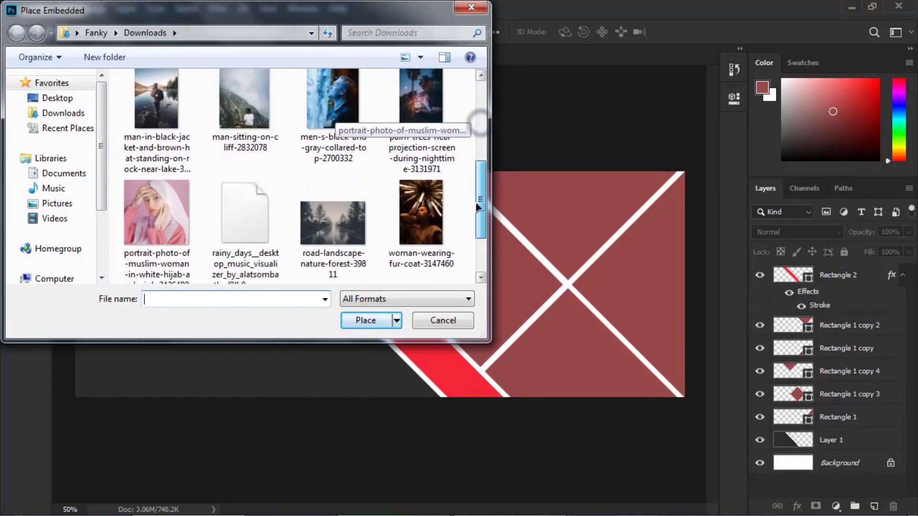
pyautogui.doubleClick(177, 205)
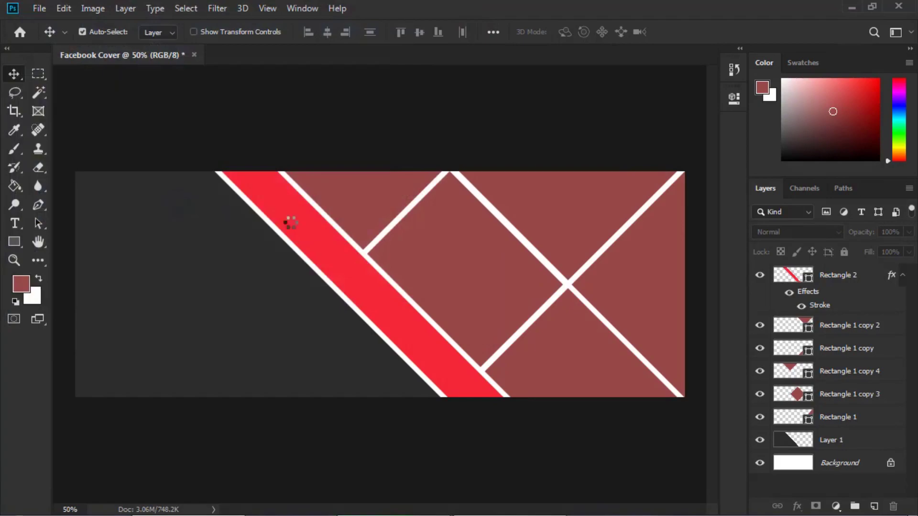
pyautogui.moveTo(377, 239); pyautogui.dragTo(636, 242)
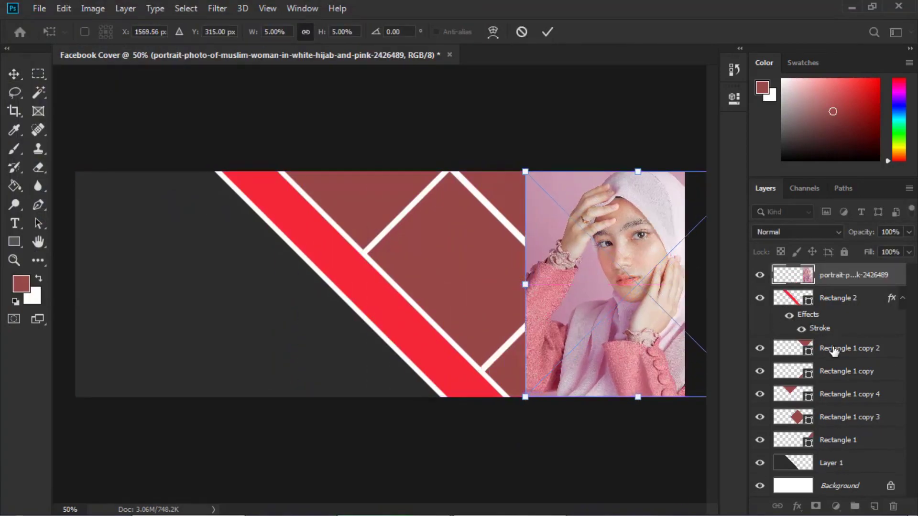
pyautogui.press('Return')
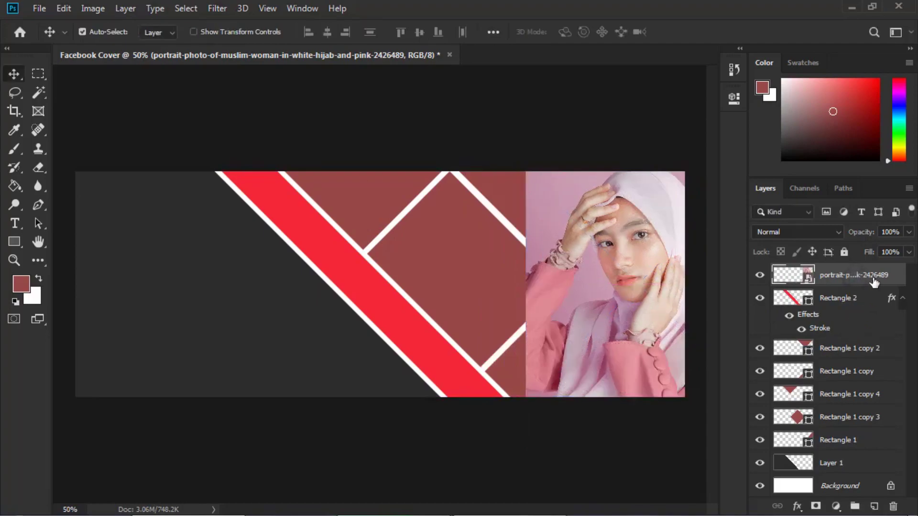
# - Move the portrait layer directly above Rectangle 1, clip it to that shape, and shift the photo right to frame the face
pyautogui.moveTo(875, 280); pyautogui.dragTo(882, 422)
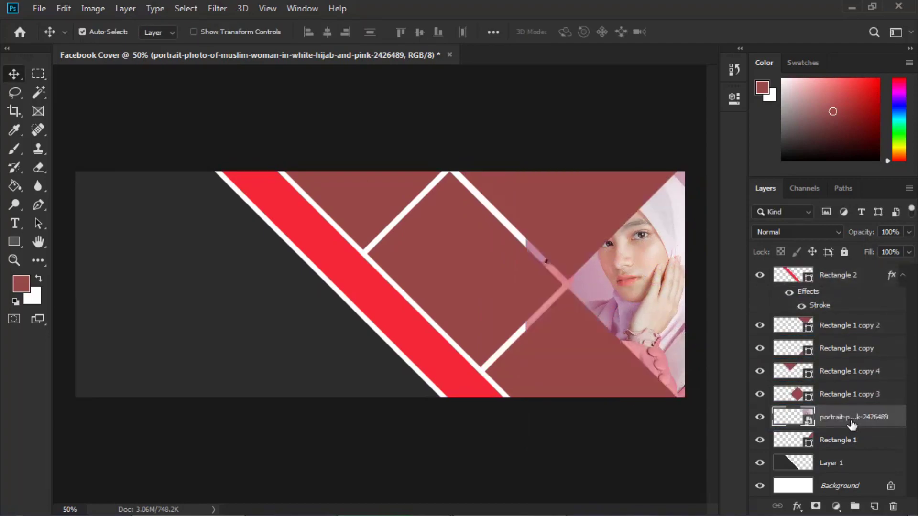
pyautogui.rightClick(848, 421)
pyautogui.click(702, 322)
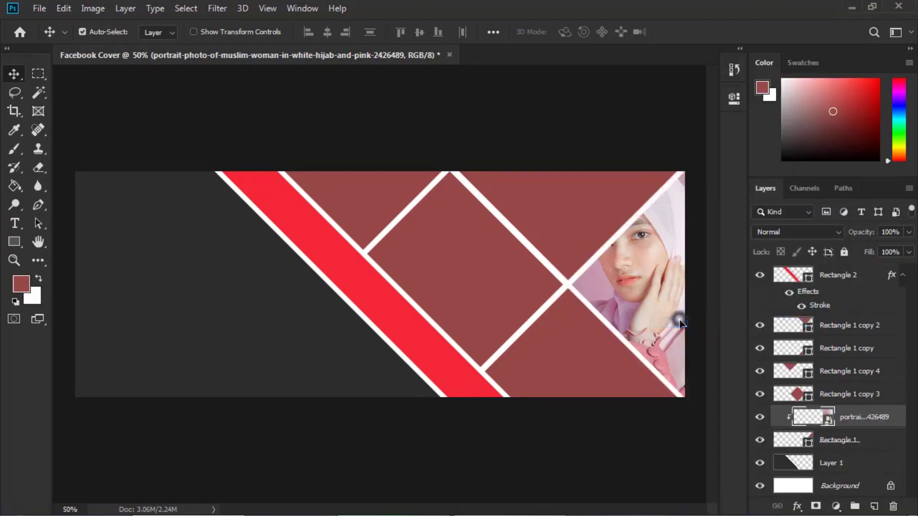
pyautogui.moveTo(648, 289); pyautogui.dragTo(684, 295)
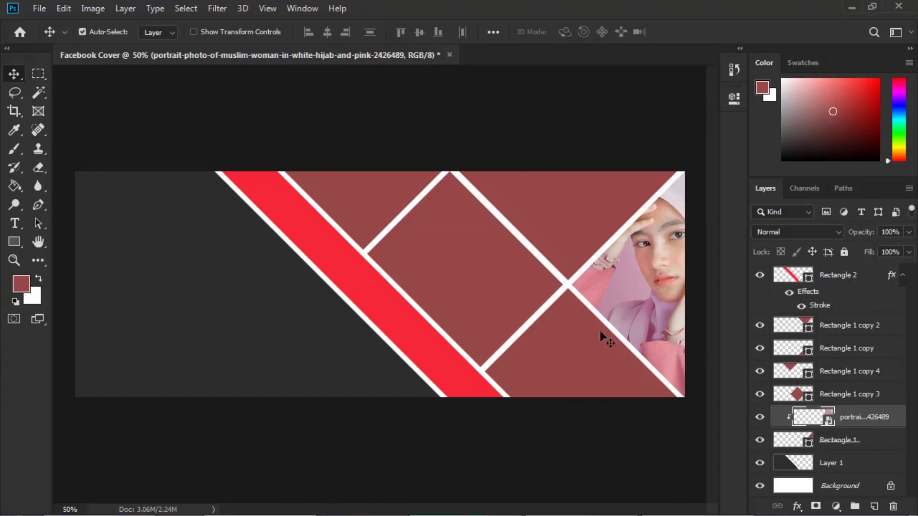
# - Place woman-wearing-fur-coat-3147460 as an embedded image and move it over the area below the upper-right photo shape
pyautogui.click(39, 8)
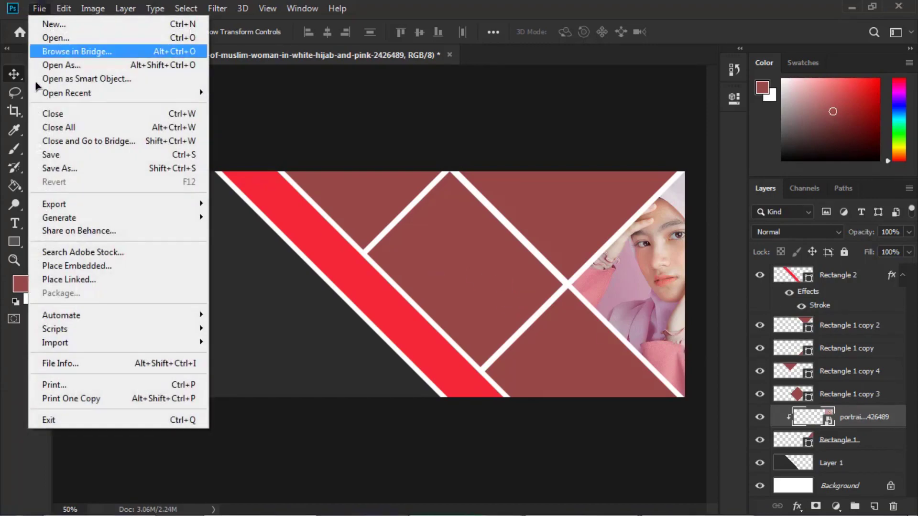
pyautogui.click(58, 266)
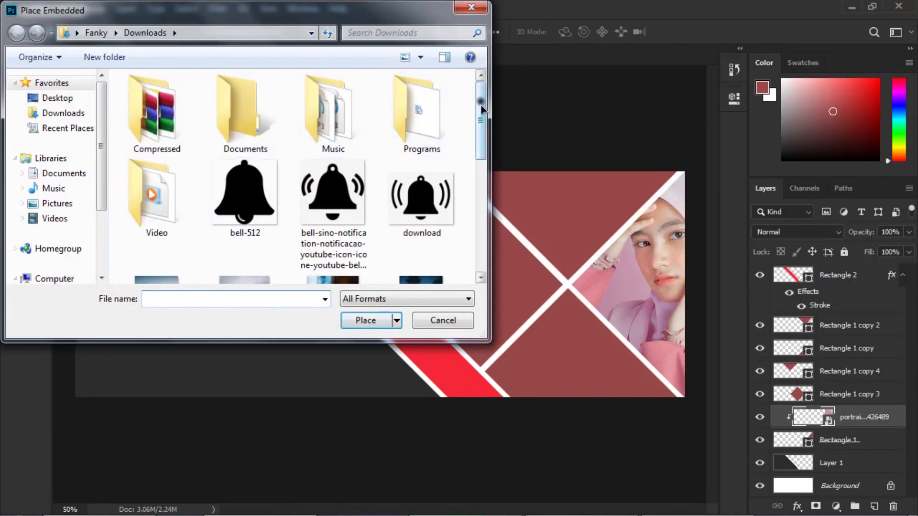
pyautogui.moveTo(483, 114); pyautogui.dragTo(483, 191)
pyautogui.doubleClick(437, 191)
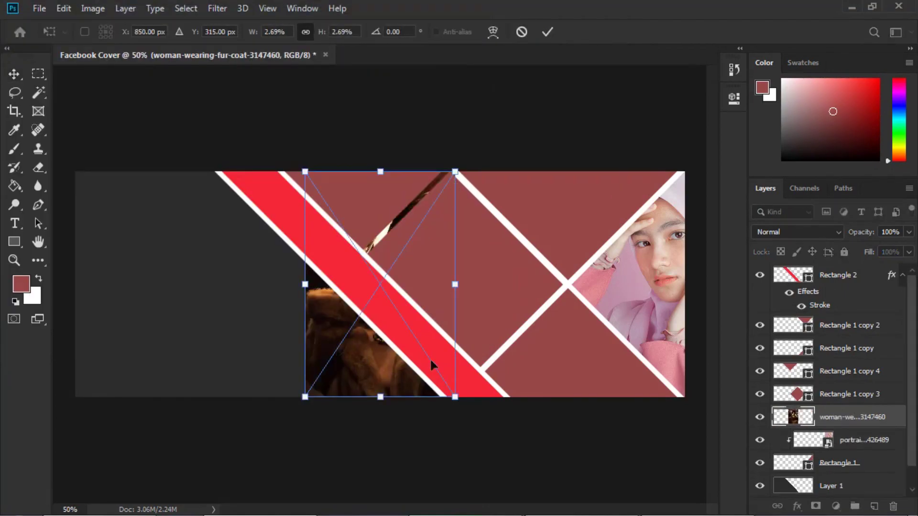
pyautogui.press('Return')
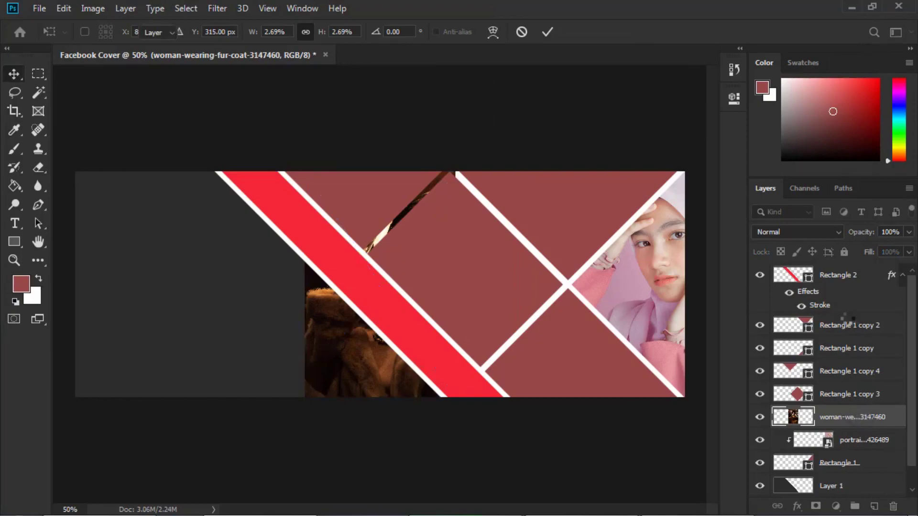
pyautogui.moveTo(846, 318); pyautogui.dragTo(846, 337)
pyautogui.moveTo(406, 230); pyautogui.dragTo(587, 245)
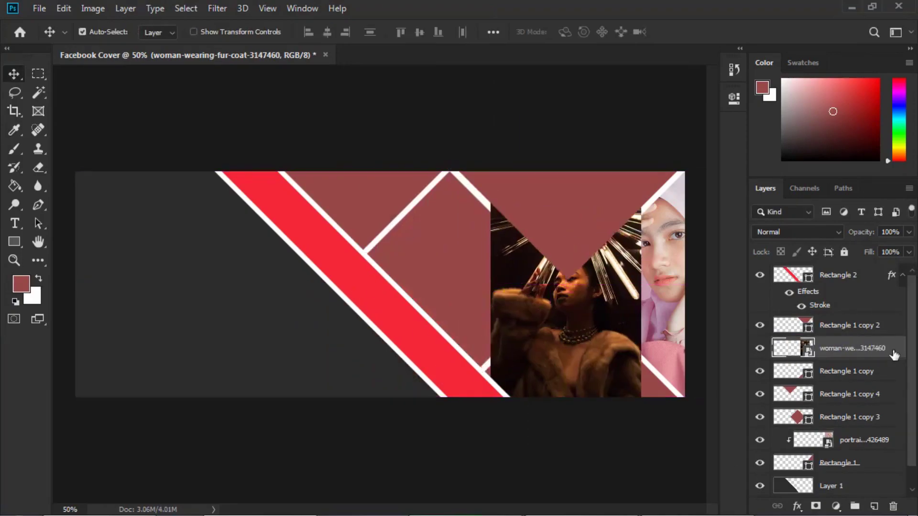
# - Move the fur-coat photo layer directly above Rectangle 1 copy 2, clip it to that shape, and shift the photo up
pyautogui.moveTo(848, 349); pyautogui.dragTo(846, 317)
pyautogui.rightClick(832, 326)
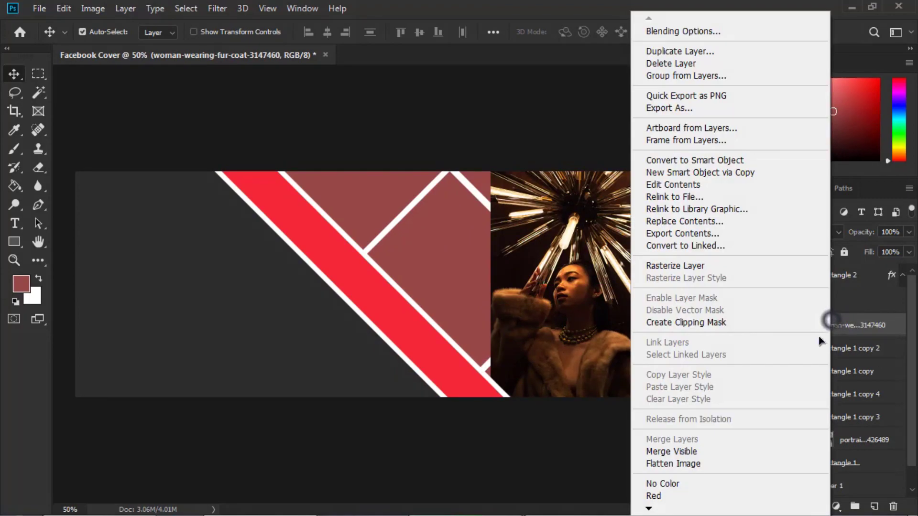
pyautogui.click(681, 322)
pyautogui.moveTo(580, 229); pyautogui.dragTo(573, 160)
# - Scale the clipped fur-coat photo proportionally to about 4.31% and shift it up so the face fills the shape
pyautogui.hotkey('ctrl', 't')
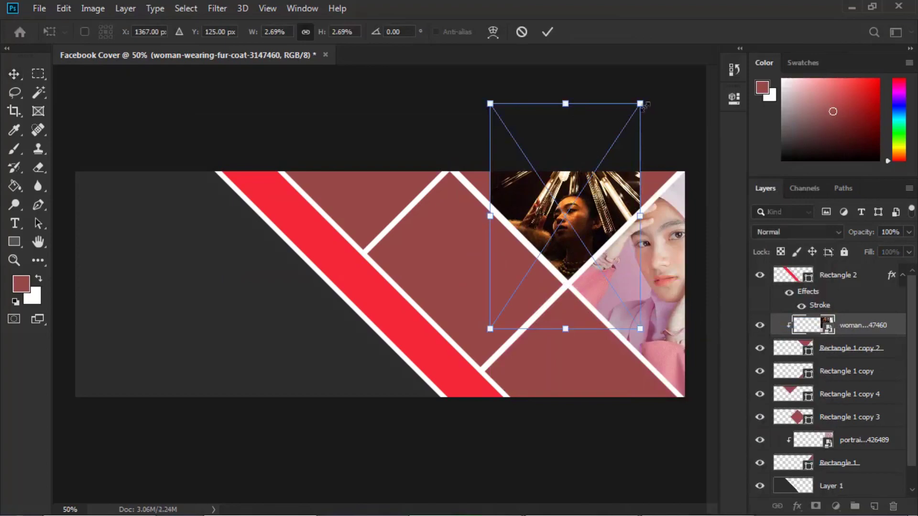
pyautogui.moveTo(643, 106); pyautogui.dragTo(689, 37)
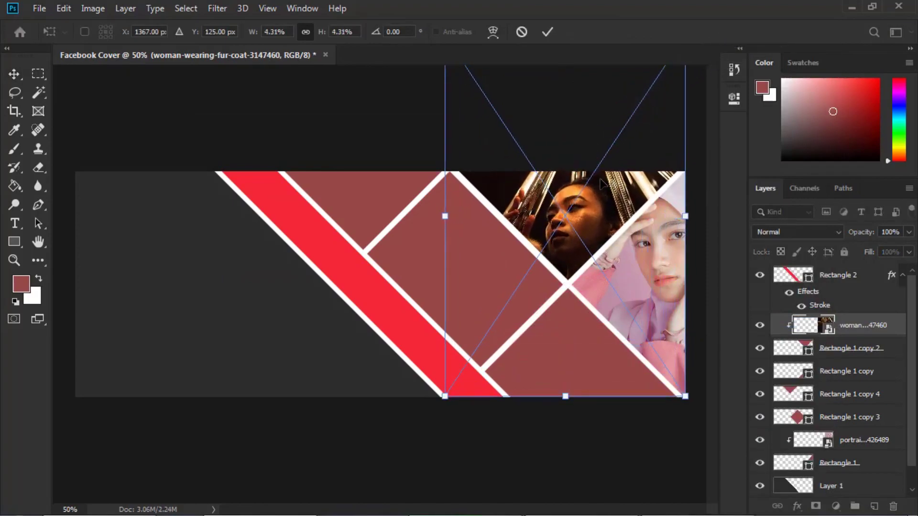
pyautogui.moveTo(585, 201); pyautogui.dragTo(585, 187)
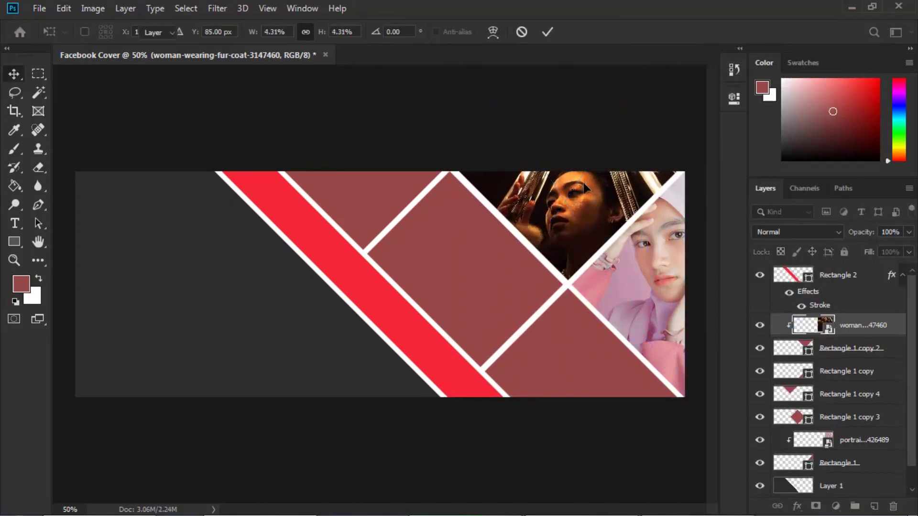
pyautogui.press('Return')
# - Place men-s-black-and-gray-collared-top-2700332 as an embedded image and move it over the lower-right photo shape
pyautogui.click(36, 8)
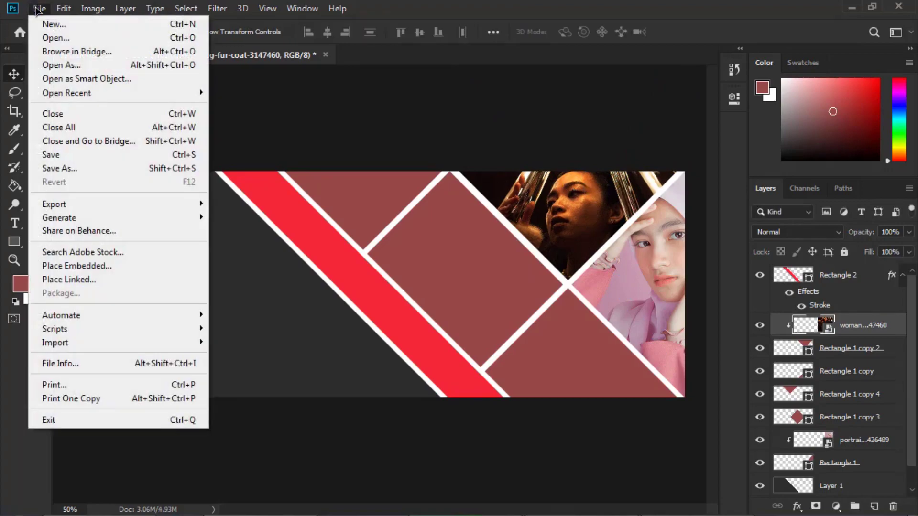
pyautogui.click(76, 265)
pyautogui.scroll(-4, 474, 152)
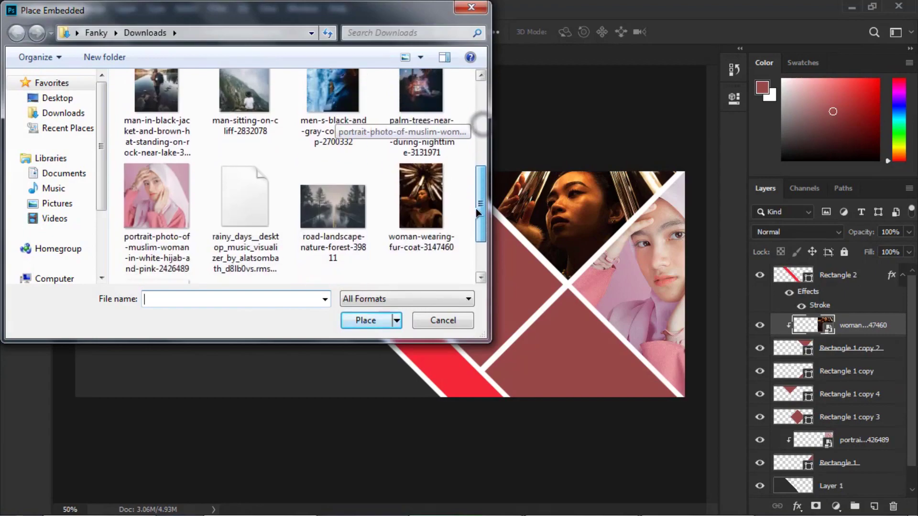
pyautogui.doubleClick(332, 93)
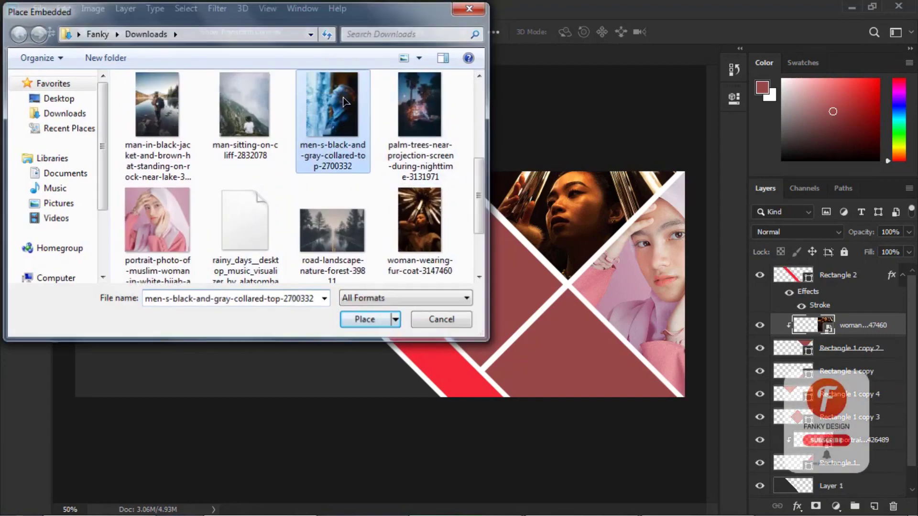
pyautogui.moveTo(403, 252); pyautogui.dragTo(597, 269)
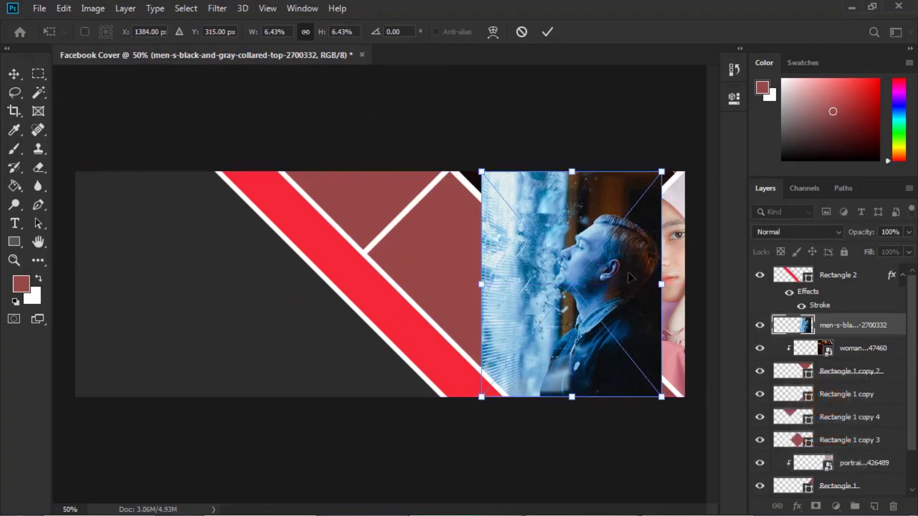
# - Move the men-s-black photo layer directly above Rectangle 1 copy, clip it to that shape, and shift the photo down
pyautogui.moveTo(879, 336); pyautogui.dragTo(837, 371)
pyautogui.rightClick(836, 371)
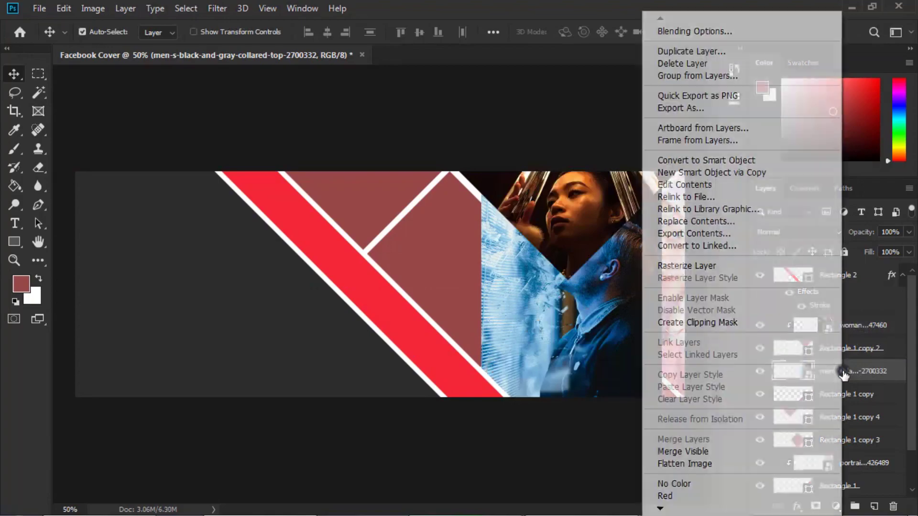
pyautogui.click(683, 323)
pyautogui.moveTo(578, 343); pyautogui.dragTo(591, 407)
# - Enlarge the clipped photo of the man in profile to about 7.28% by 7.24% and position it to fill the lower shape
pyautogui.hotkey('ctrl', 't')
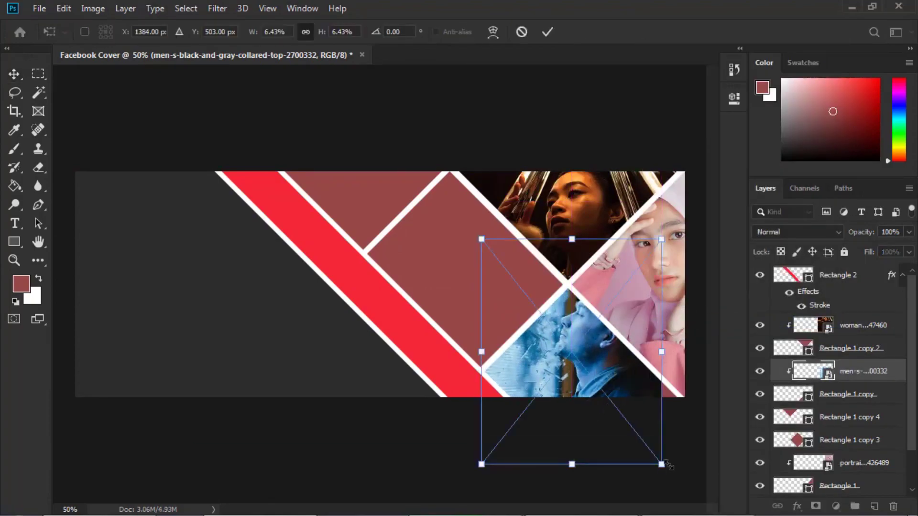
pyautogui.moveTo(668, 465); pyautogui.dragTo(685, 492)
pyautogui.moveTo(624, 407)
pyautogui.mouseDown()
pyautogui.moveTo(611, 431)
pyautogui.moveTo(630, 424)
pyautogui.moveTo(624, 400)
pyautogui.mouseUp()
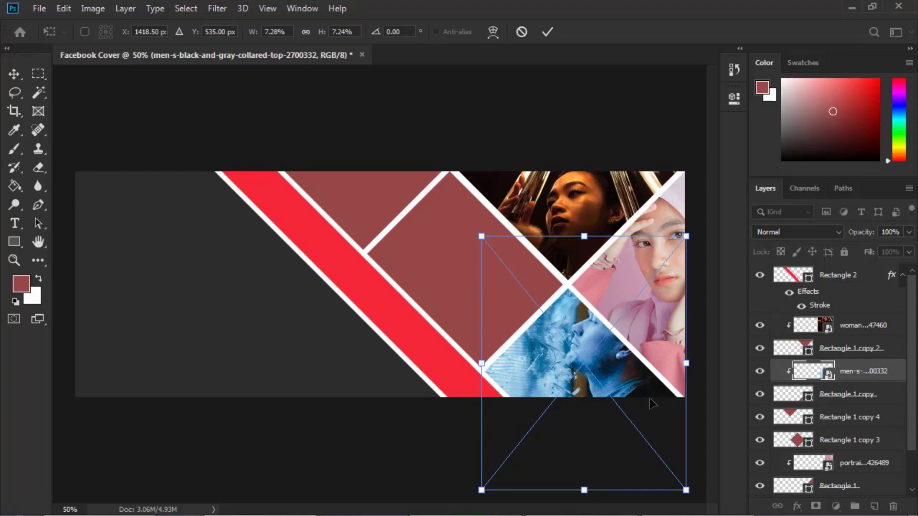
pyautogui.press('Return')
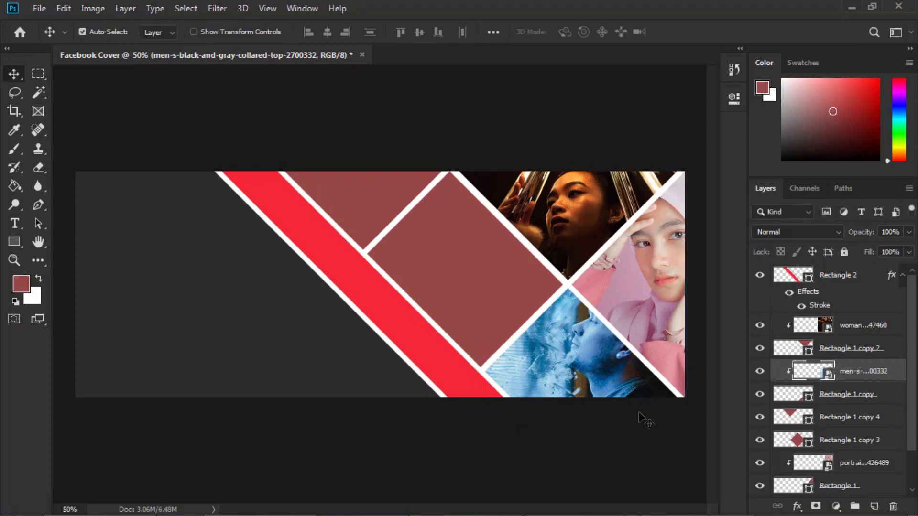
# - Place man-in-black-jacket-and-brown-hat-standing-on-rock-near-lake-3217911 as an embedded image over the central diamond
pyautogui.click(40, 9)
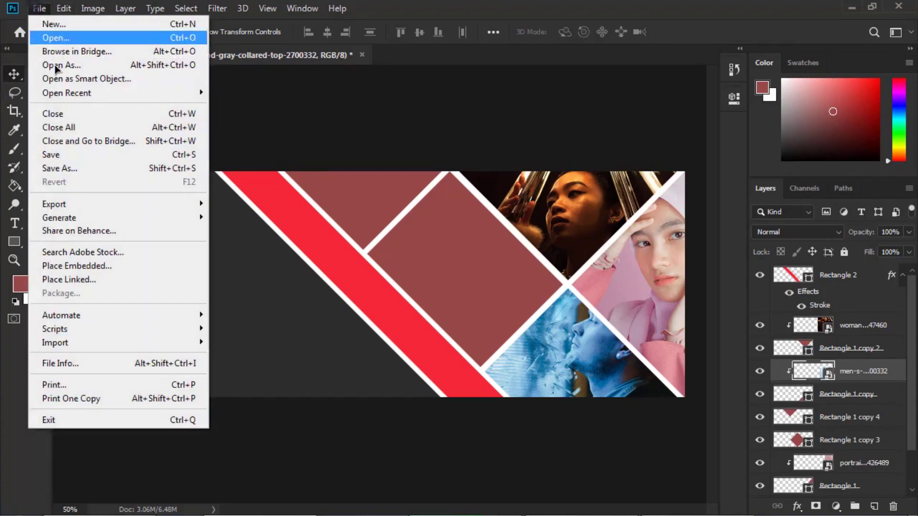
pyautogui.click(86, 266)
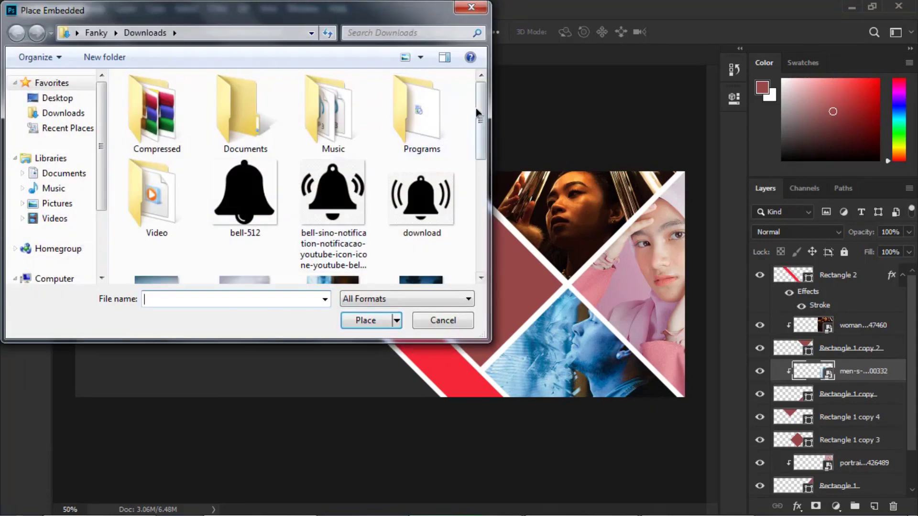
pyautogui.scroll(-3, 473, 110)
pyautogui.scroll(1, 471, 182)
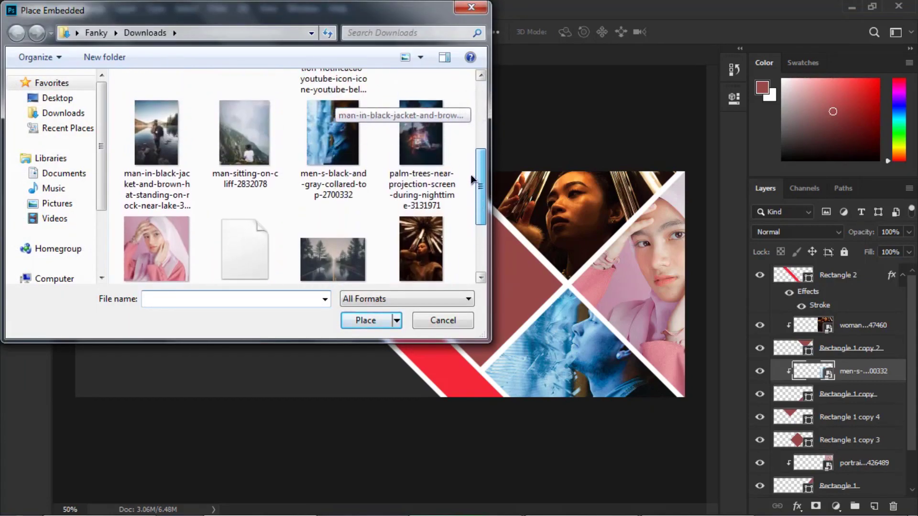
pyautogui.doubleClick(159, 128)
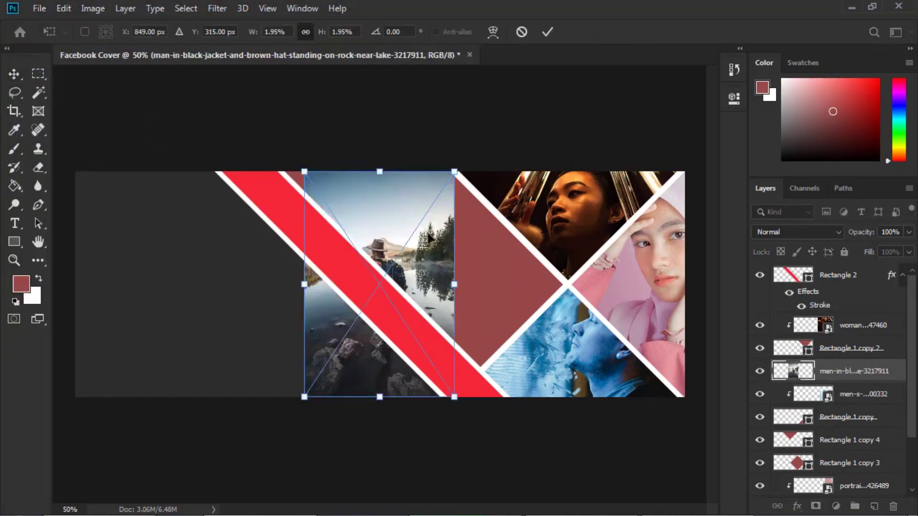
pyautogui.moveTo(429, 237); pyautogui.dragTo(499, 245)
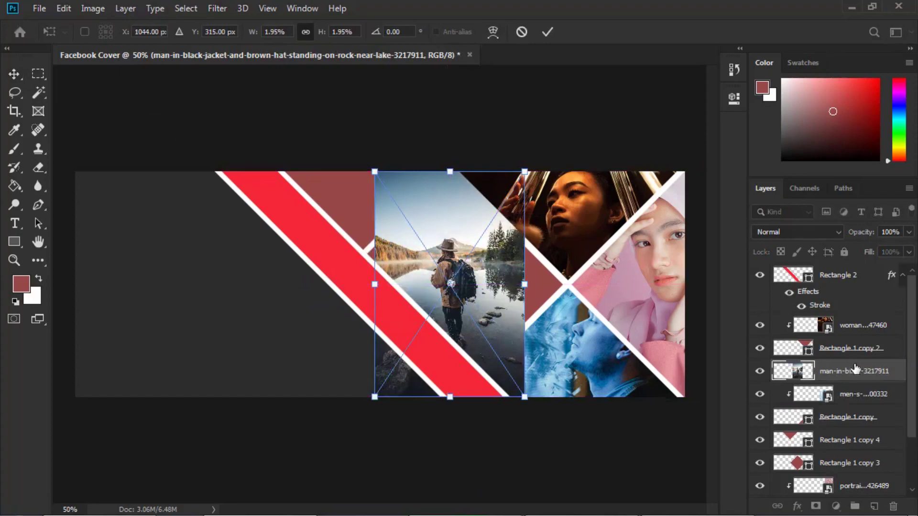
pyautogui.press('Return')
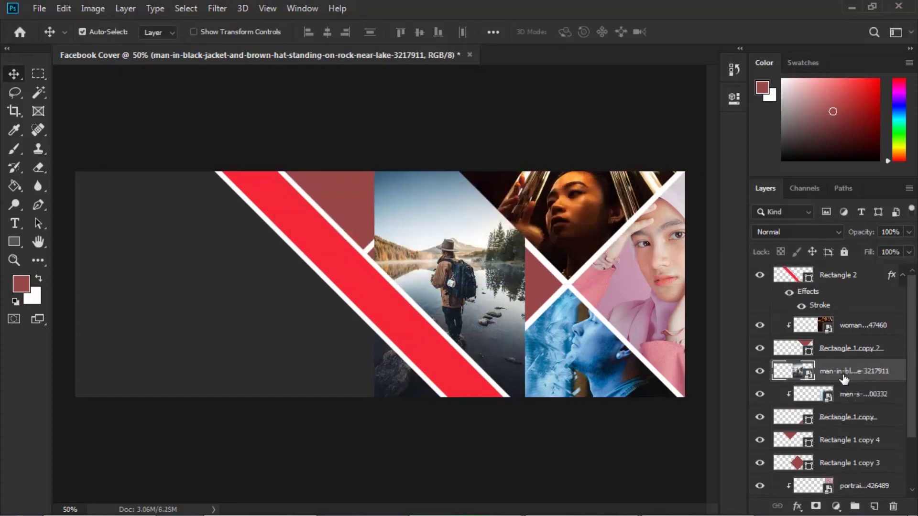
# - Move the man-in-black-jacket photo layer directly above Rectangle 1 copy 3 and clip it to that shape
pyautogui.moveTo(844, 377); pyautogui.dragTo(832, 447)
pyautogui.rightClick(831, 441)
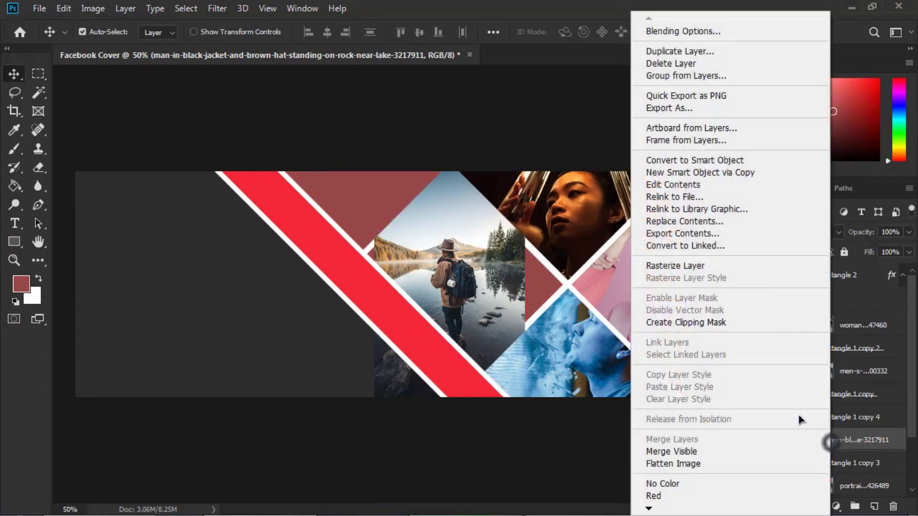
pyautogui.click(667, 321)
# - Scale the clipped lake photo proportionally to about 3.03% so it fills the central diamond
pyautogui.hotkey('ctrl', 't')
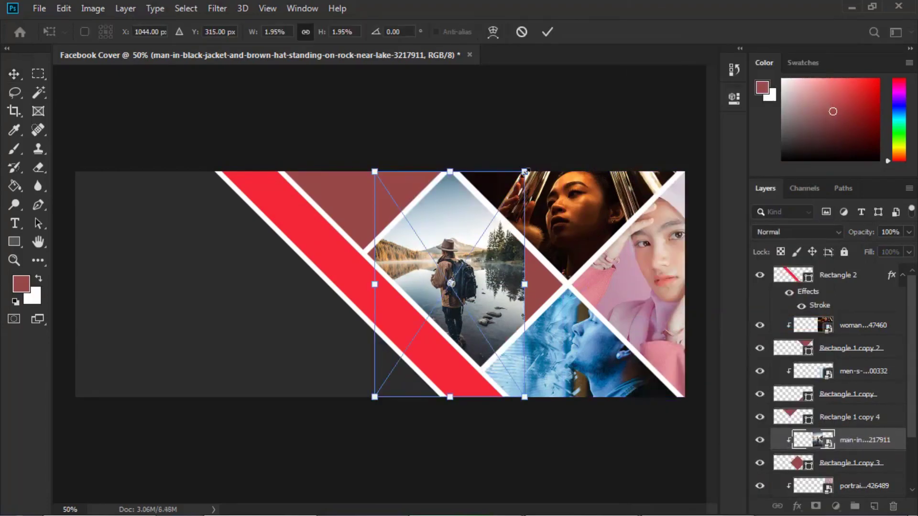
pyautogui.moveTo(525, 172); pyautogui.dragTo(589, 126)
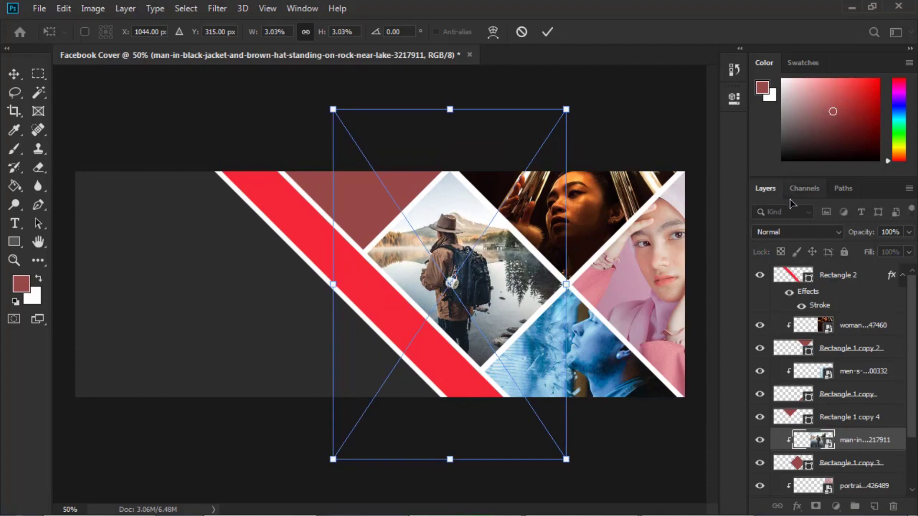
pyautogui.press('Return')
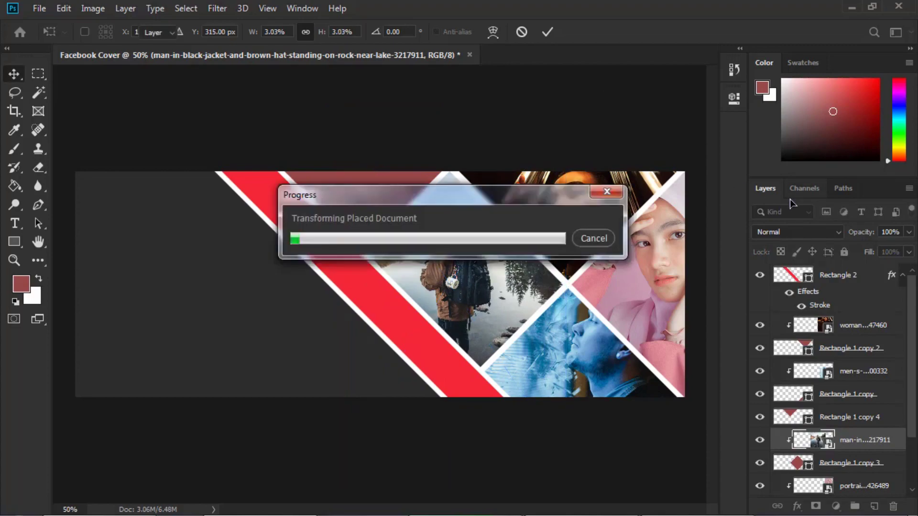
# - Place palm-trees-near-projection-screen-during-nighttime-3131971 as an embedded image in the cover
pyautogui.click(40, 8)
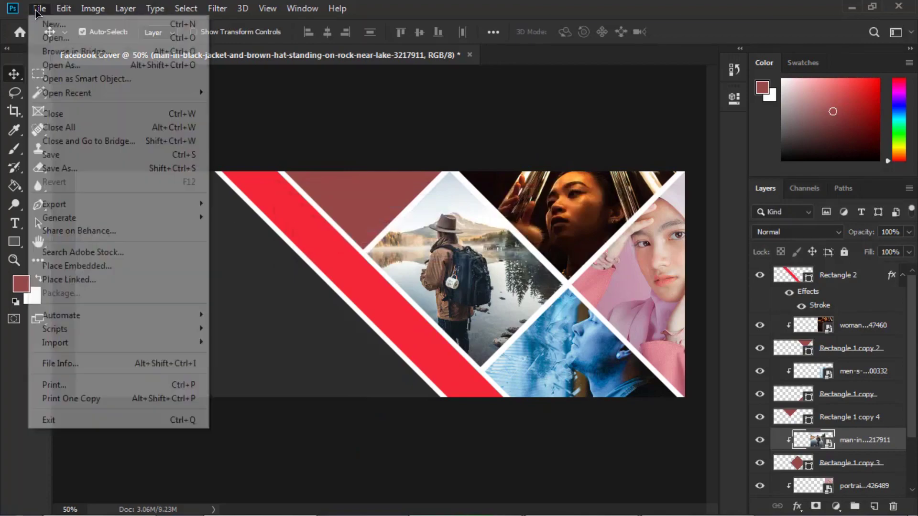
pyautogui.click(48, 260)
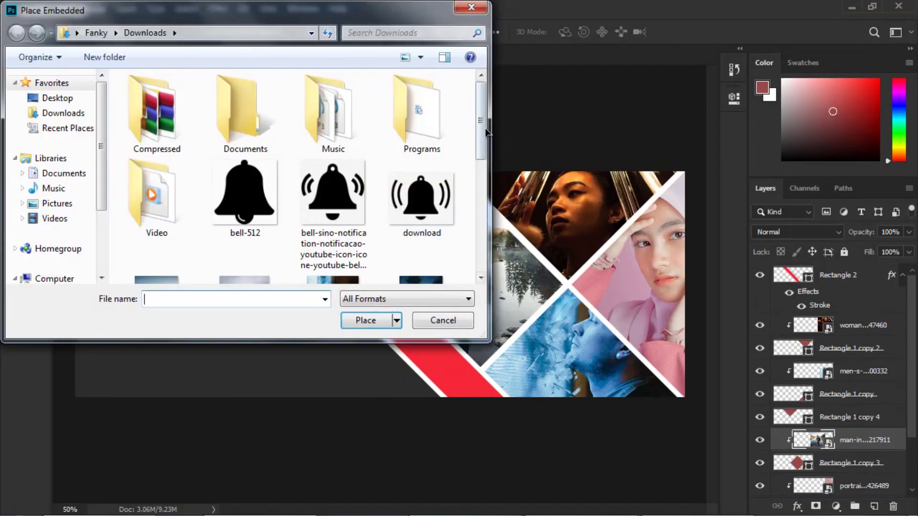
pyautogui.moveTo(480, 122); pyautogui.dragTo(475, 238)
pyautogui.scroll(3, 334, 167)
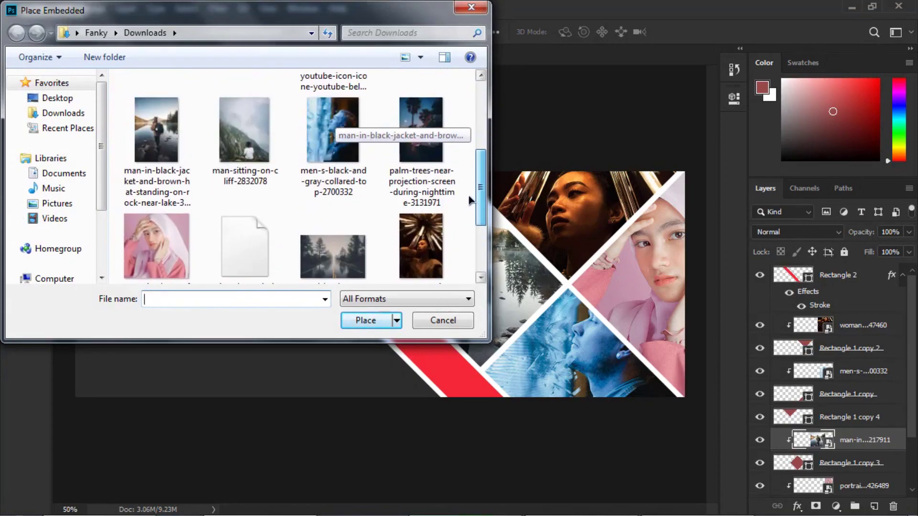
pyautogui.doubleClick(409, 179)
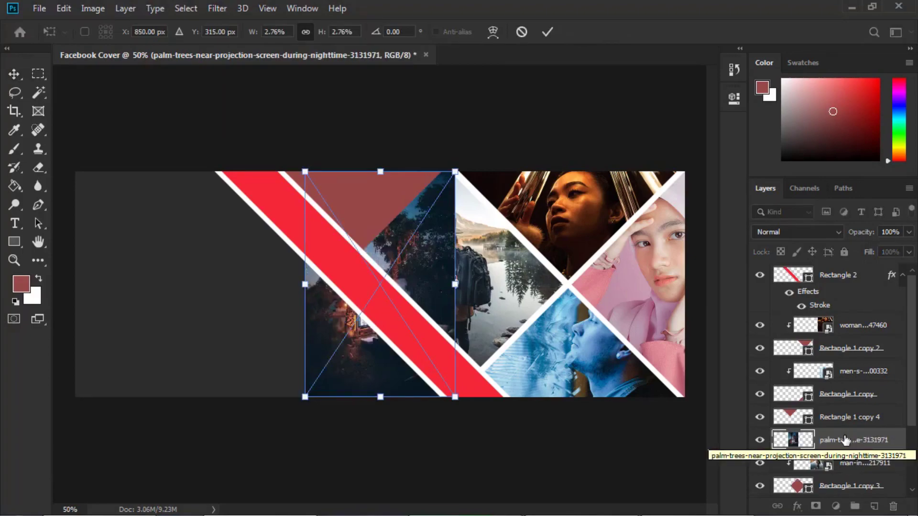
# - Move the palm-trees photo layer directly above Rectangle 1 copy 4 and clip it to that shape
pyautogui.moveTo(845, 440); pyautogui.dragTo(840, 424)
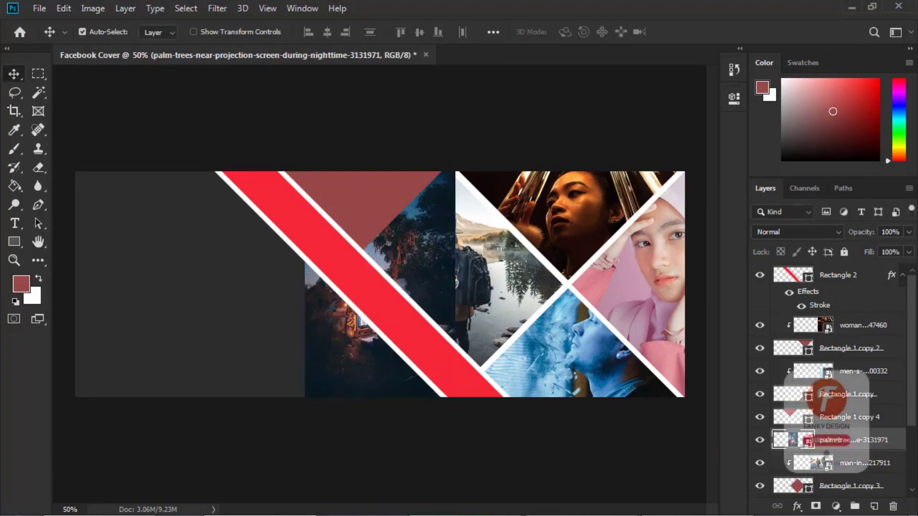
pyautogui.moveTo(840, 440); pyautogui.dragTo(840, 407)
pyautogui.rightClick(840, 416)
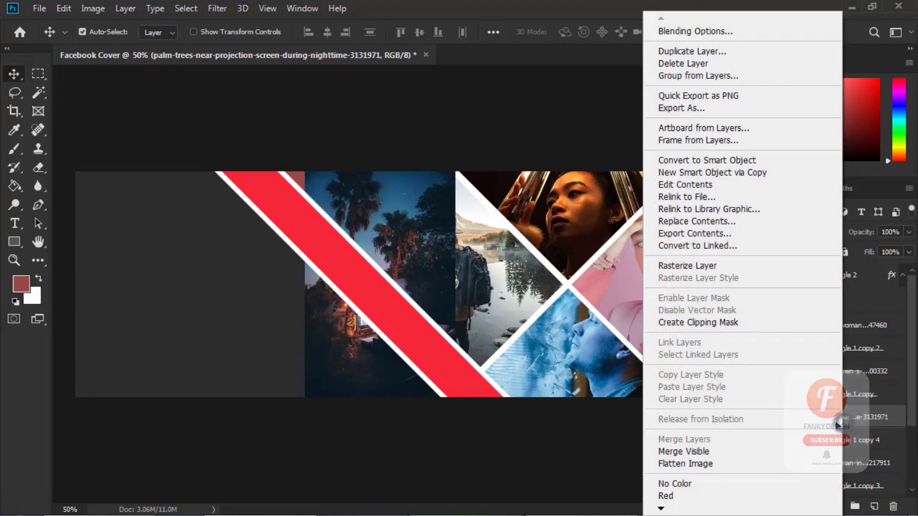
pyautogui.click(670, 325)
# - Preview the cover in CMYK proof colors, and display only its Blue channel
pyautogui.hotkey('ctrl', 'y')
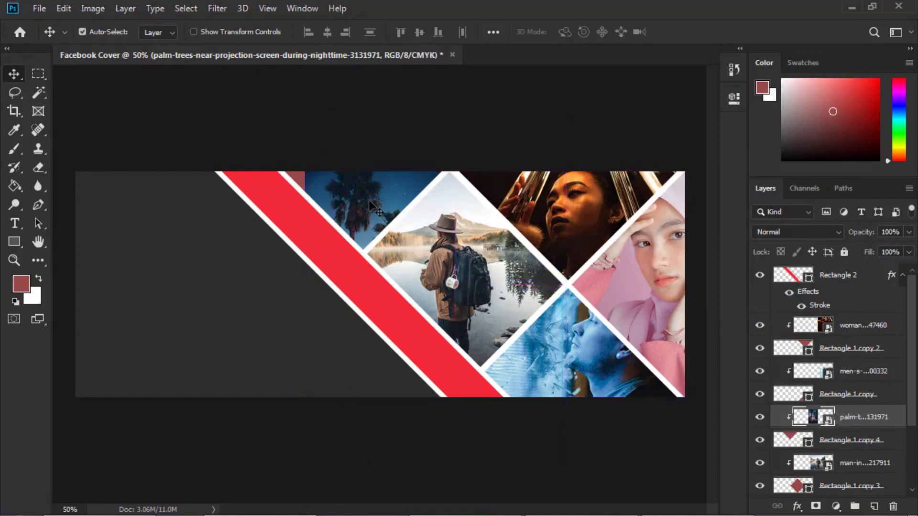
pyautogui.hotkey('ctrl', '5')
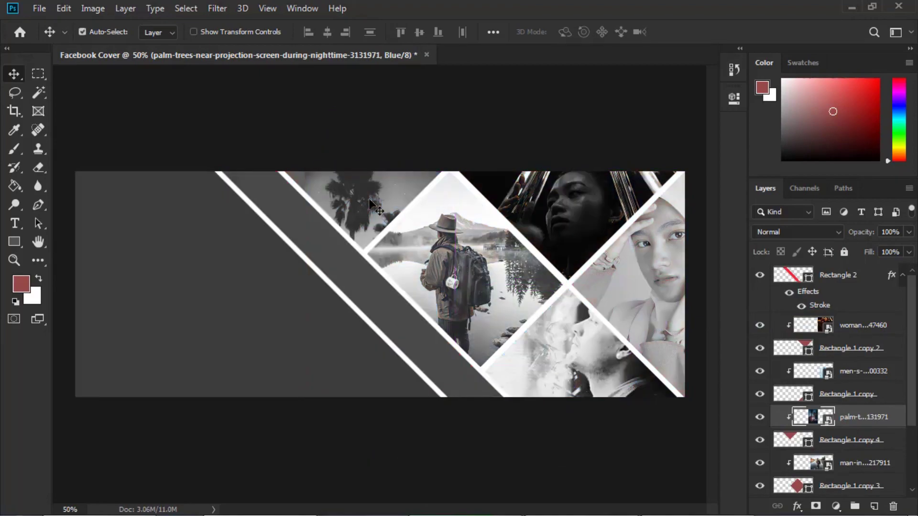
# - Restore the full RGB view, and clip the palm-trees photo layer to Rectangle 1 copy 4
pyautogui.hotkey('ctrl', 'alt', 'g')
pyautogui.press('ctrl')
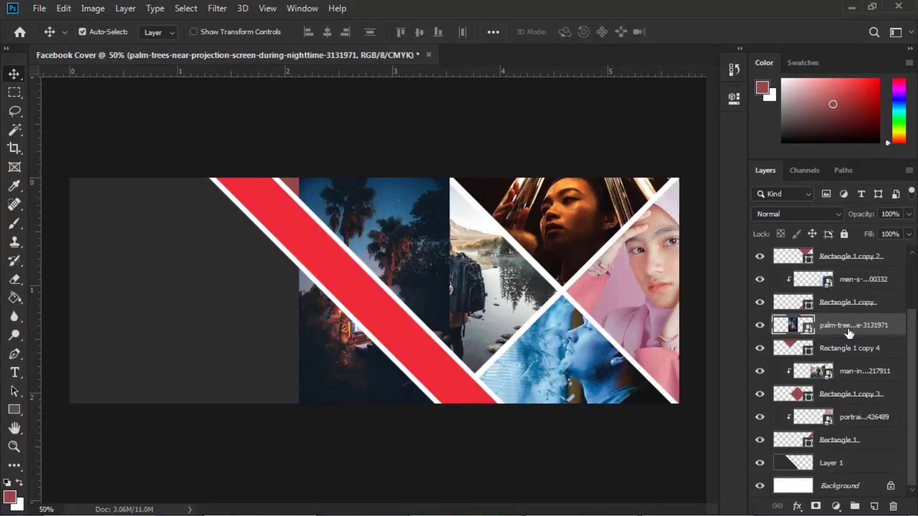
pyautogui.rightClick(858, 333)
pyautogui.click(722, 320)
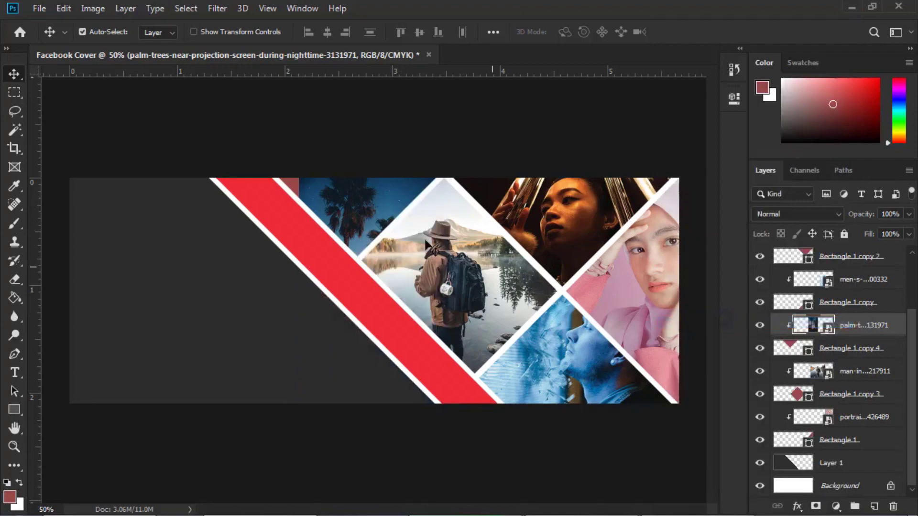
# - Scale the palm-trees photo to about 3.25% by 3.18%, and move it up to about Y -13 px so it fills its shape
pyautogui.press('ctrl')
pyautogui.press('ctrl')
pyautogui.hotkey('ctrl', 't')
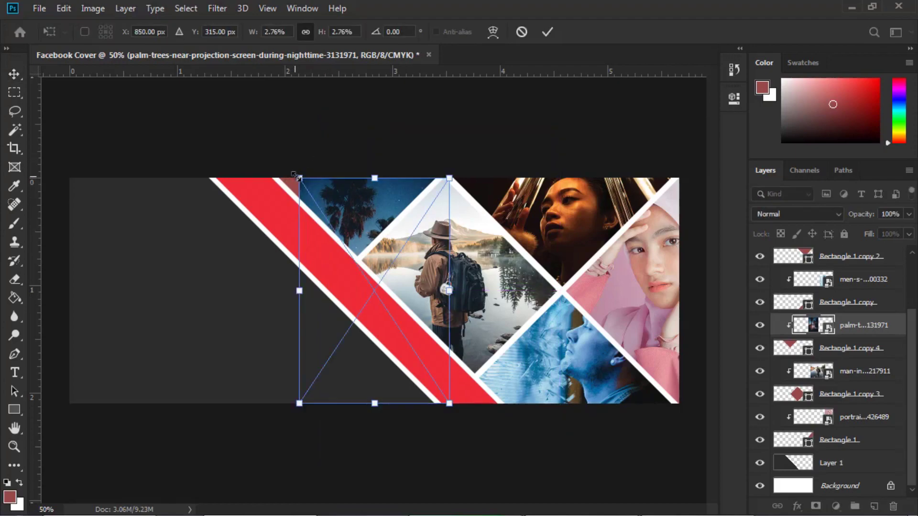
pyautogui.moveTo(295, 176); pyautogui.dragTo(274, 143)
pyautogui.moveTo(348, 191); pyautogui.dragTo(348, 126)
pyautogui.press('Return')
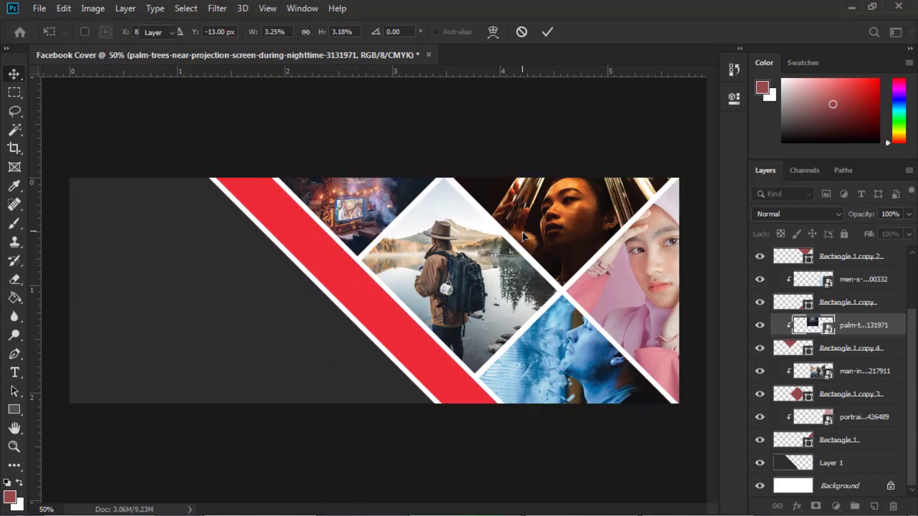
# - Place man-sitting-on-cliff-2832078 as an embedded image in the cover and flip it horizontally
pyautogui.click(37, 8)
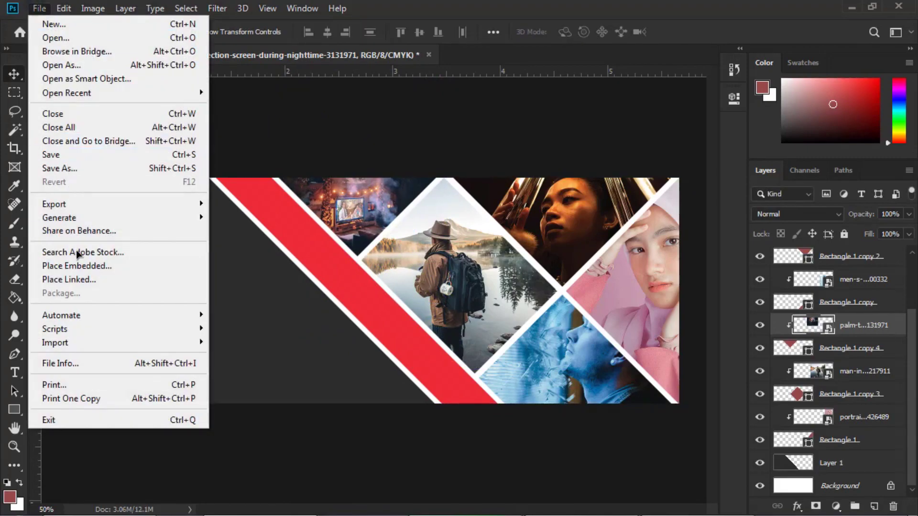
pyautogui.click(76, 263)
pyautogui.scroll(-3, 470, 110)
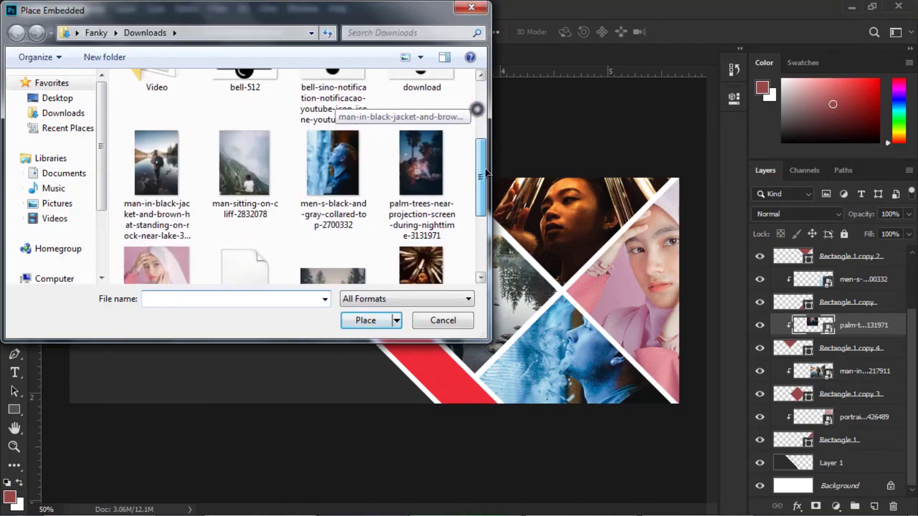
pyautogui.click(246, 137)
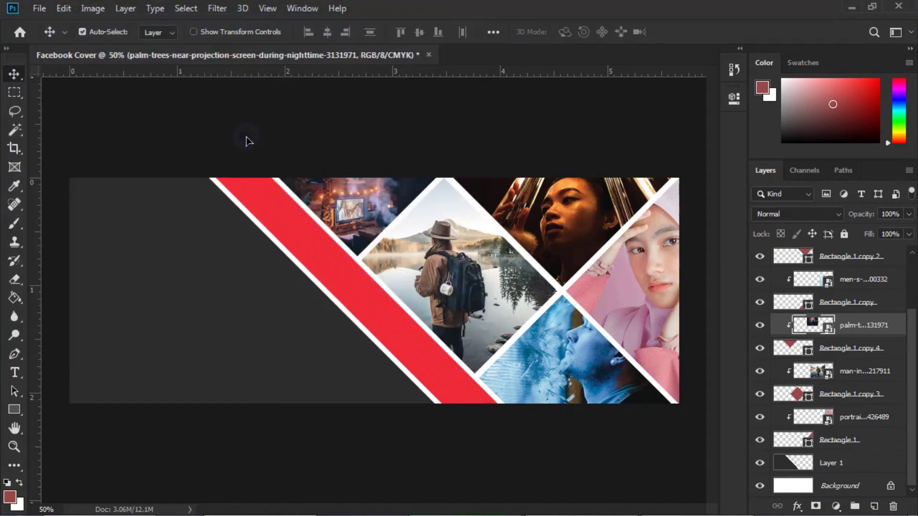
pyautogui.rightClick(341, 324)
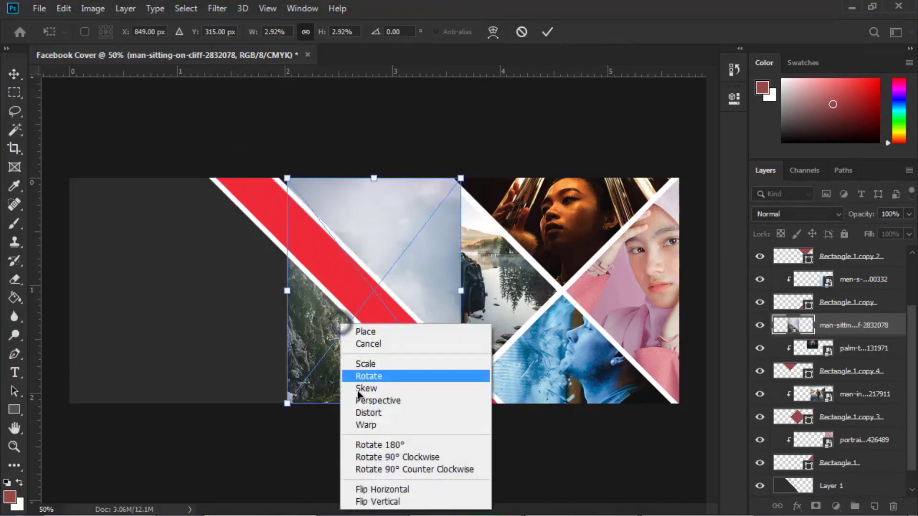
pyautogui.click(375, 490)
# - Enlarge the flipped cliff photo to about 6.20% by 5.67%, and position it over the dark gray area at about X 517 px, Y 30 px
pyautogui.moveTo(287, 404); pyautogui.dragTo(217, 492)
pyautogui.moveTo(281, 369); pyautogui.dragTo(133, 282)
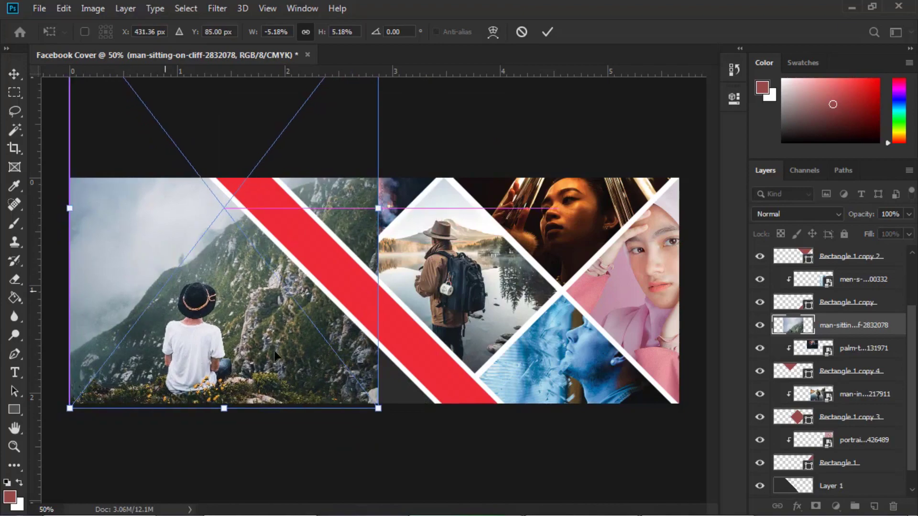
pyautogui.moveTo(378, 408); pyautogui.dragTo(439, 443)
pyautogui.moveTo(310, 375); pyautogui.dragTo(306, 338)
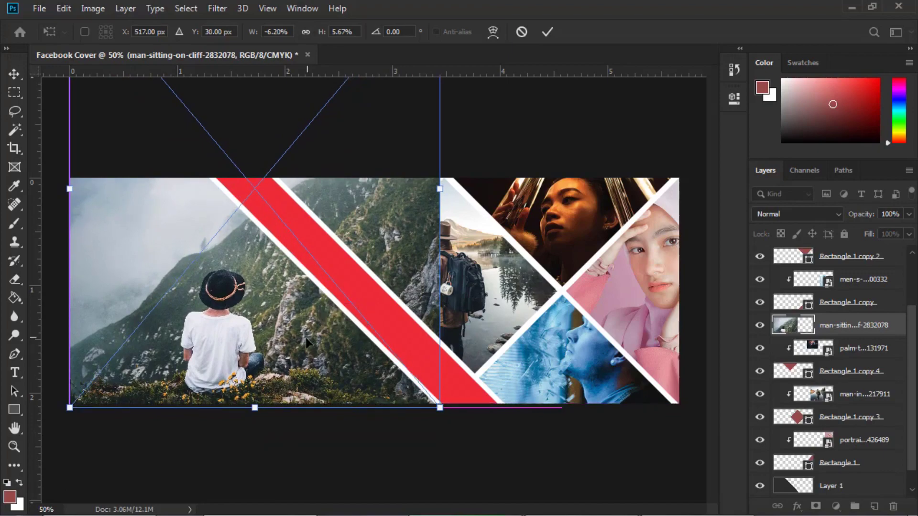
# - Nudge the cliff photo horizontally into line with the cover's left edge and apply the transform
pyautogui.press('Left')
pyautogui.press('Left')
pyautogui.press('Left')
pyautogui.press('Left')
pyautogui.press('Left')
pyautogui.press('Left')
pyautogui.press('Left')
pyautogui.press('Left')
pyautogui.press('Right')
pyautogui.press('Right')
pyautogui.press('Right')
pyautogui.press('Right')
pyautogui.press('Right')
pyautogui.press('Right')
pyautogui.press('Right')
pyautogui.press('Right')
pyautogui.press('Right')
pyautogui.press('Right')
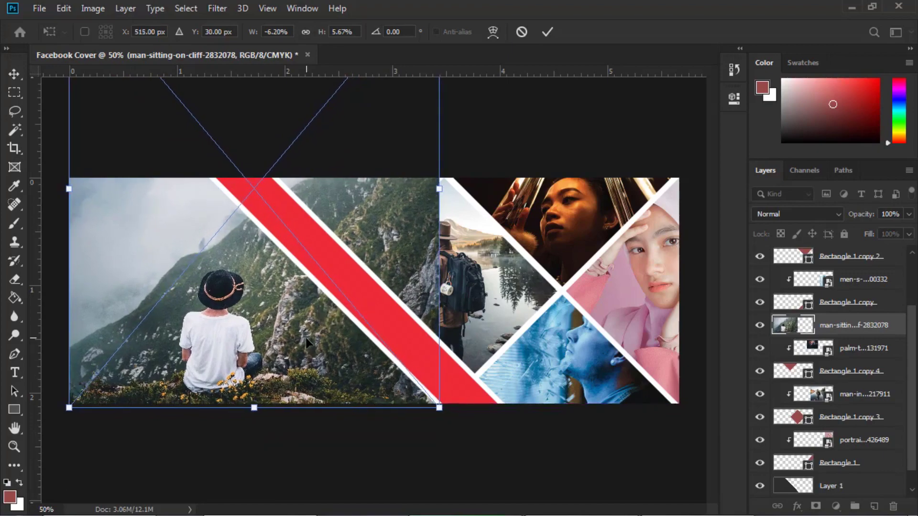
pyautogui.press('Return')
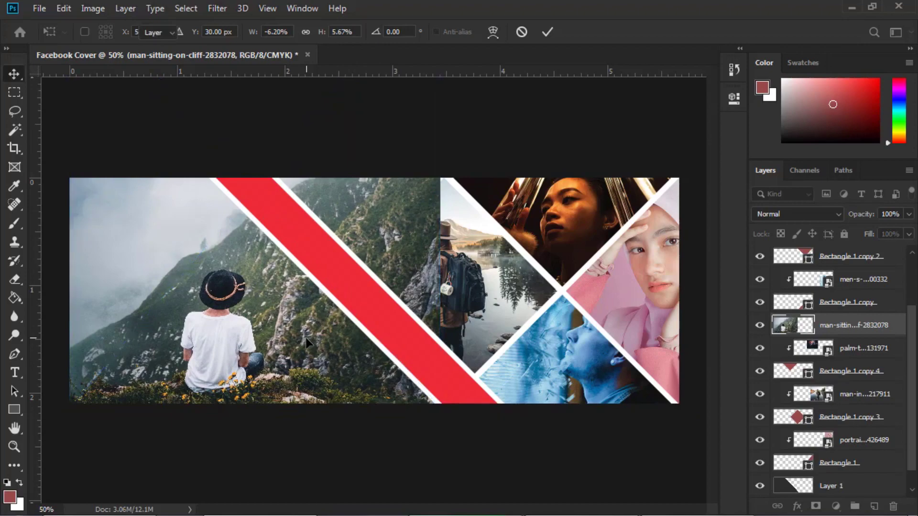
# - Move the cliff photo layer directly above Layer 1 and clip it to that layer
pyautogui.moveTo(858, 329); pyautogui.dragTo(853, 473)
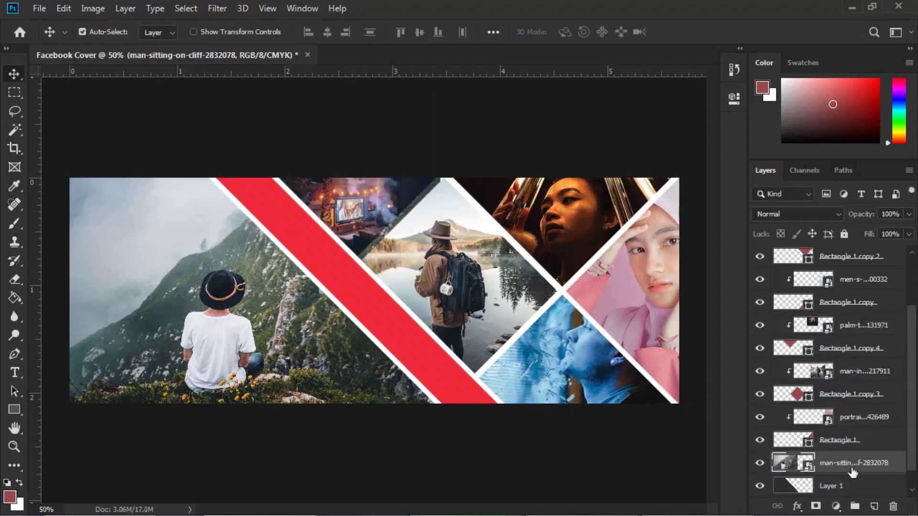
pyautogui.keyDown('alt'); pyautogui.click(797, 471); pyautogui.keyUp('alt')
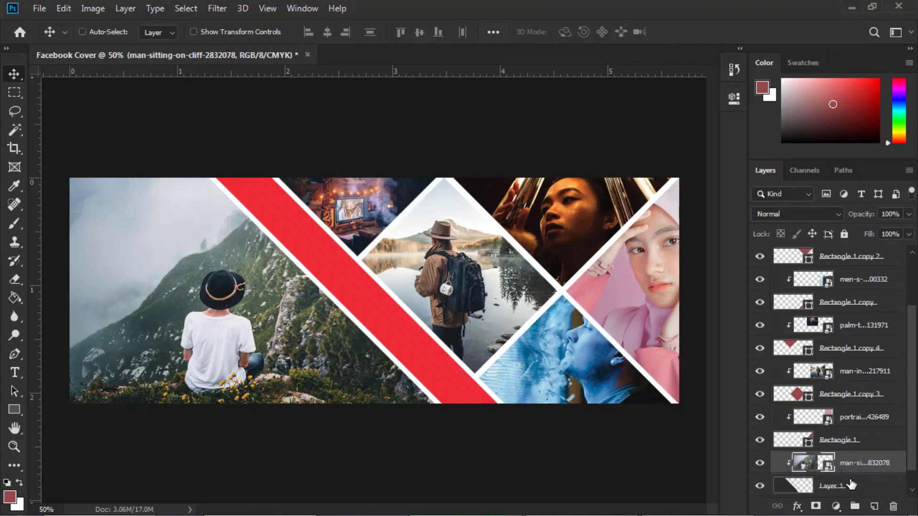
# - Move Layer 1 directly above the cliff photo layer, and try clipping it to the photo
pyautogui.moveTo(851, 485); pyautogui.dragTo(827, 463)
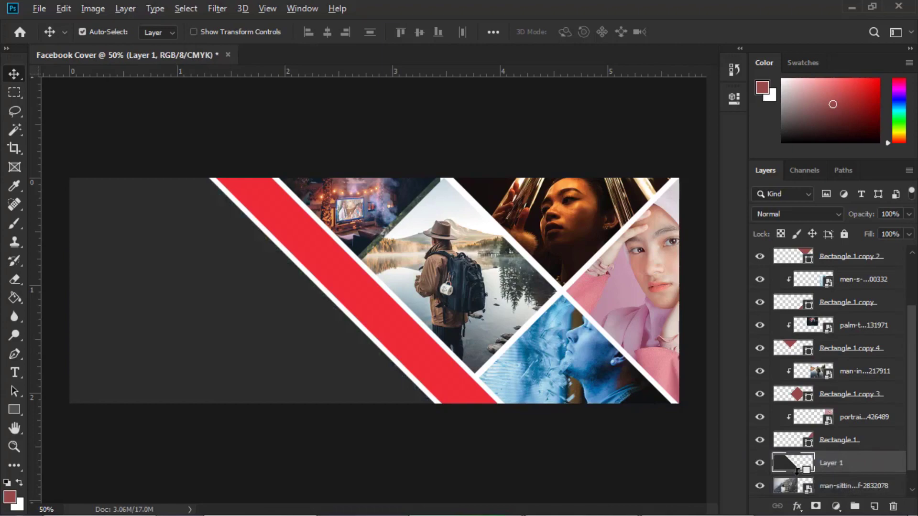
pyautogui.keyDown('alt'); pyautogui.click(796, 471); pyautogui.keyUp('alt')
pyautogui.hotkey('ctrl', 'alt', 'g')
# - Load Layer 1's outline as a selection, hide Layer 1, and invert the selection
pyautogui.keyDown('ctrl'); pyautogui.click(803, 466); pyautogui.keyUp('ctrl')
pyautogui.click(759, 463)
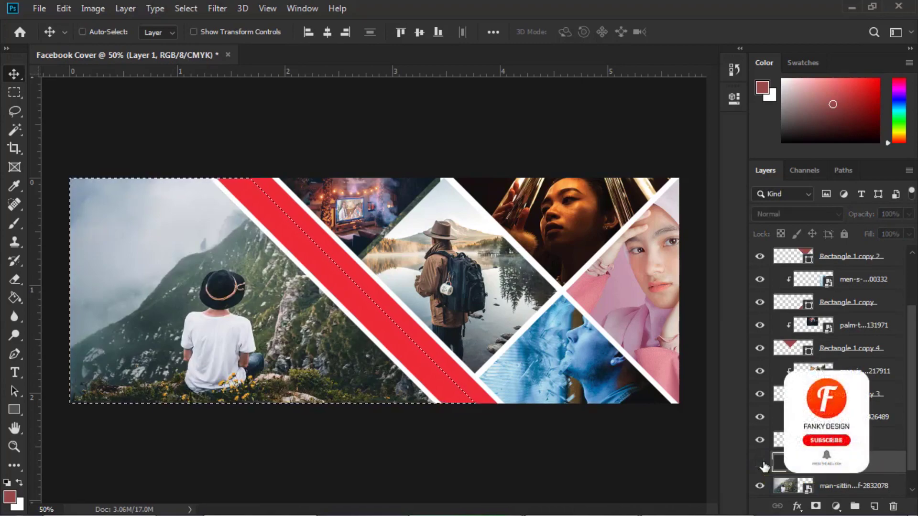
pyautogui.hotkey('ctrl', 'shift', 'i')
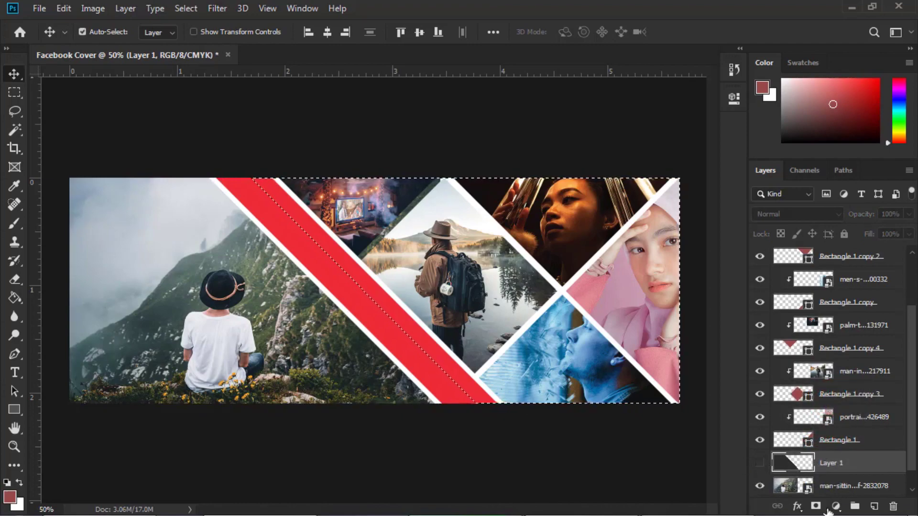
# - Rasterize the cliff photo layer, delete its pixels inside the selection, and deselect
pyautogui.click(842, 486)
pyautogui.rightClick(846, 486)
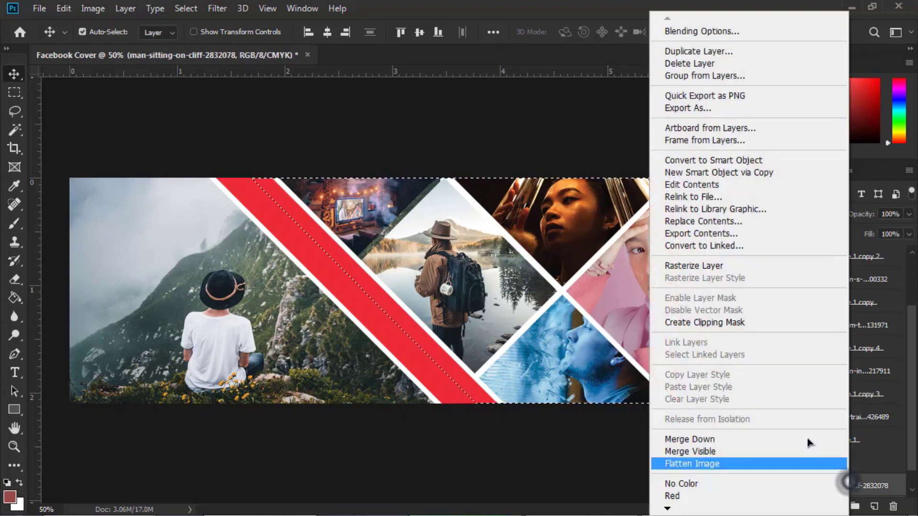
pyautogui.click(699, 272)
pyautogui.press('Delete')
pyautogui.hotkey('ctrl', 'd')
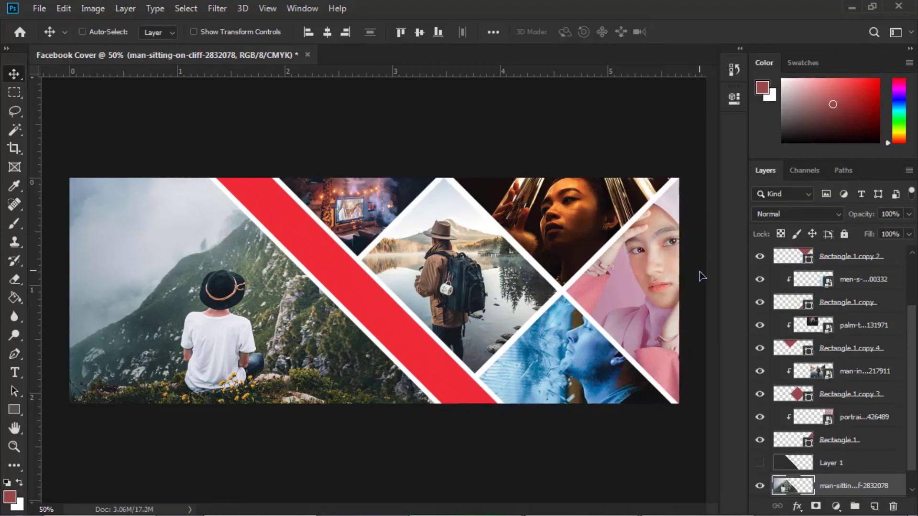
# - Show Layer 1 again and lower its opacity to 85% as a dark overlay on the cliff photo
pyautogui.click(760, 463)
pyautogui.click(813, 462)
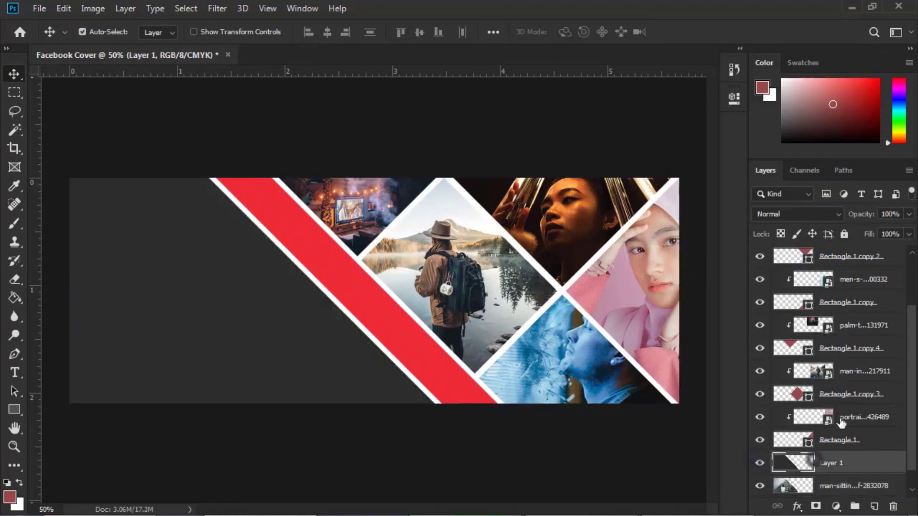
pyautogui.click(909, 214)
pyautogui.moveTo(884, 231)
pyautogui.mouseDown()
pyautogui.moveTo(877, 235)
pyautogui.moveTo(896, 235)
pyautogui.mouseUp()
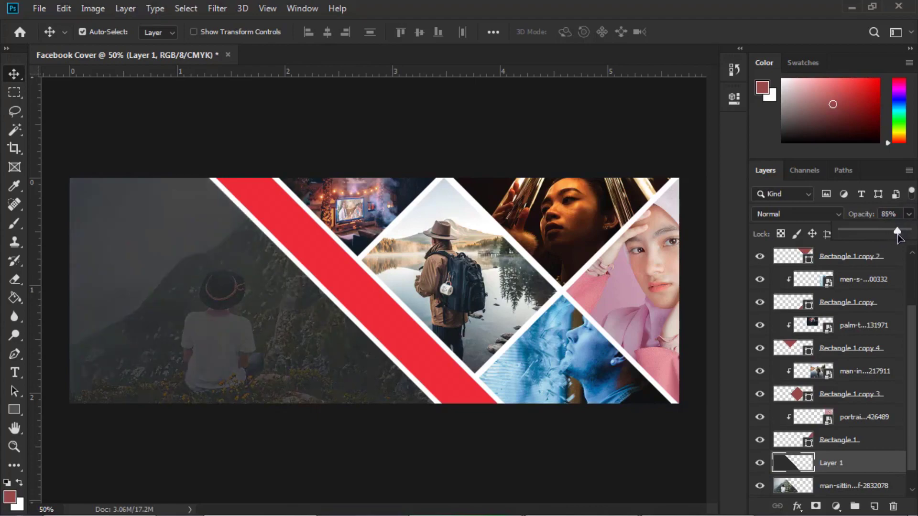
pyautogui.hotkey('ctrl', '-')
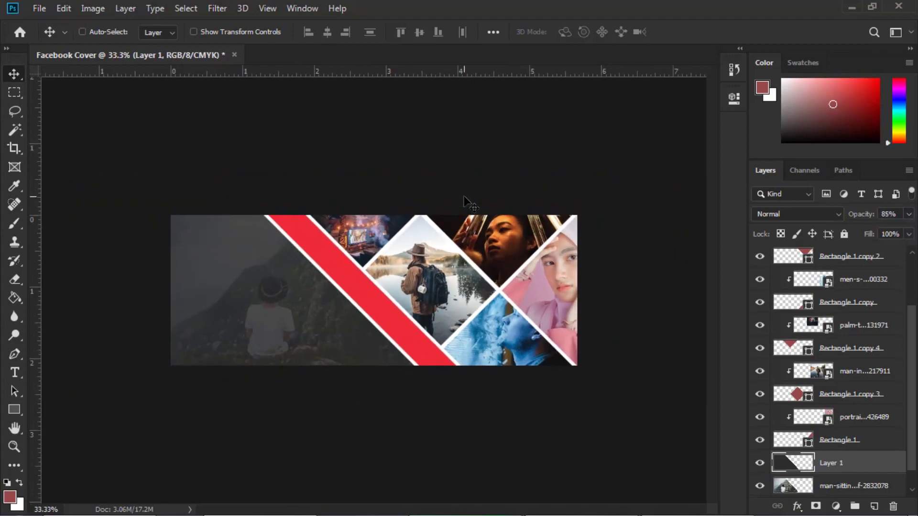
pyautogui.hotkey('ctrl', '+')
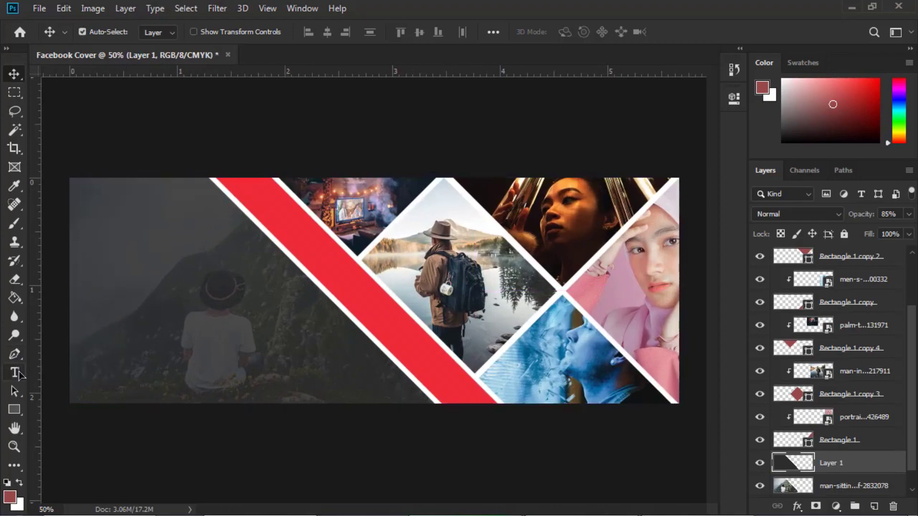
# - Add the text PHOTOGRAPHY in UniSansLight Regular, 15 pt, over the dark area of the cover
pyautogui.click(15, 373)
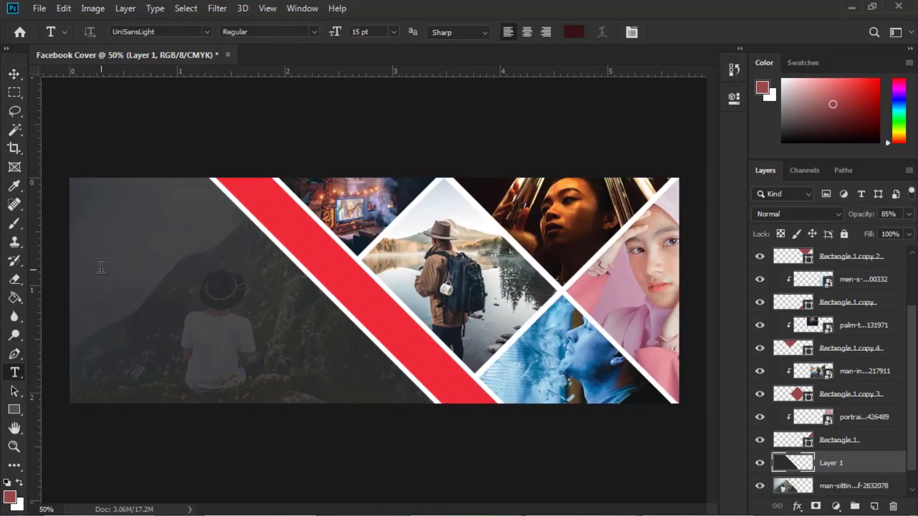
pyautogui.click(100, 269)
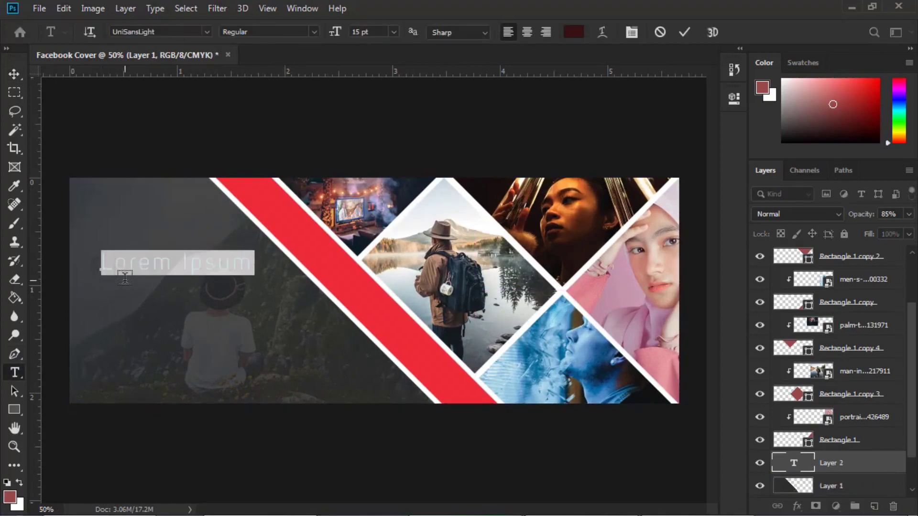
pyautogui.click(125, 278)
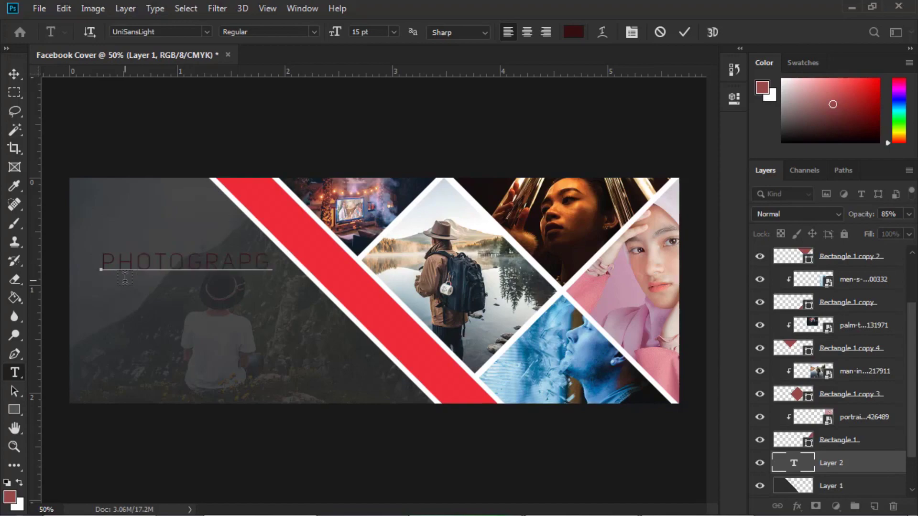
# - Set the color of the whole PHOTOGRAPHY text to white (ffffff) and commit the text
pyautogui.hotkey('ctrl', 'a')
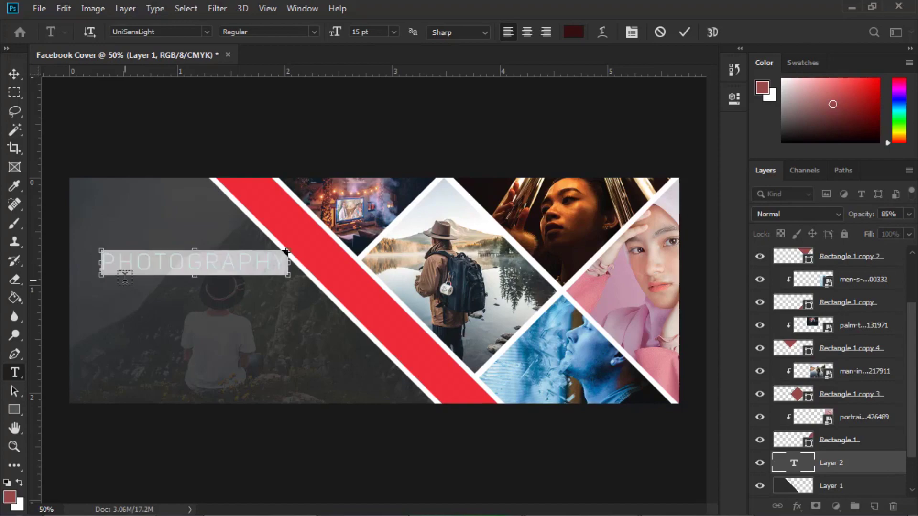
pyautogui.click(573, 33)
pyautogui.write('ffffff')
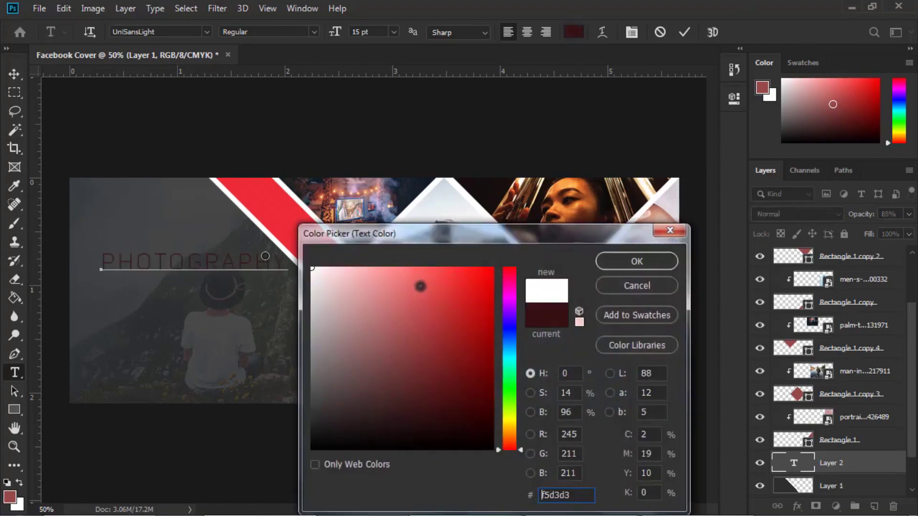
pyautogui.click(621, 261)
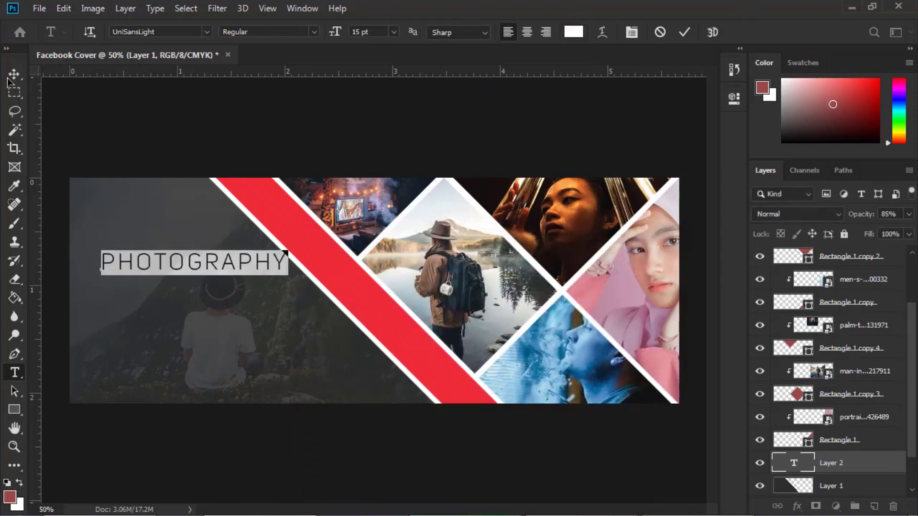
pyautogui.hotkey('ctrl', 'Return')
# - Move the PHOTOGRAPHY text down to the lower-left corner area of the cover
pyautogui.press('v')
pyautogui.moveTo(229, 271); pyautogui.dragTo(214, 385)
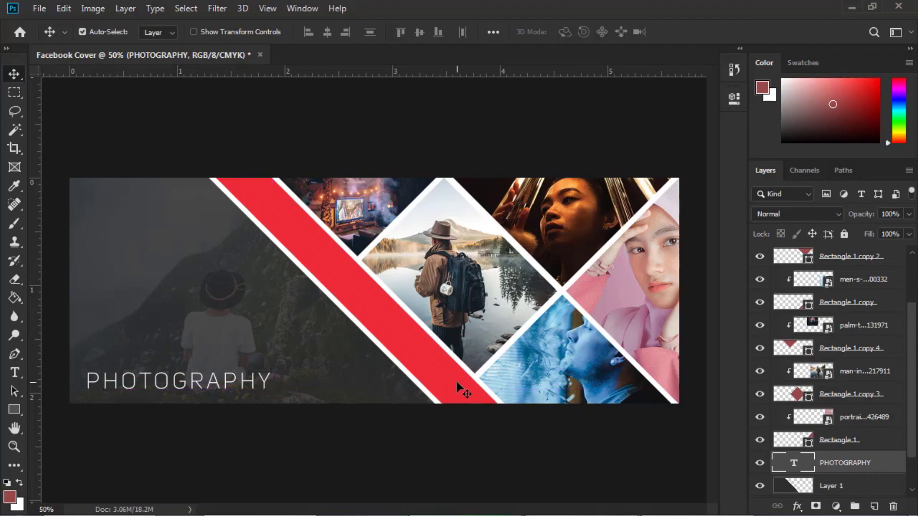
pyautogui.hotkey('ctrl', '-')
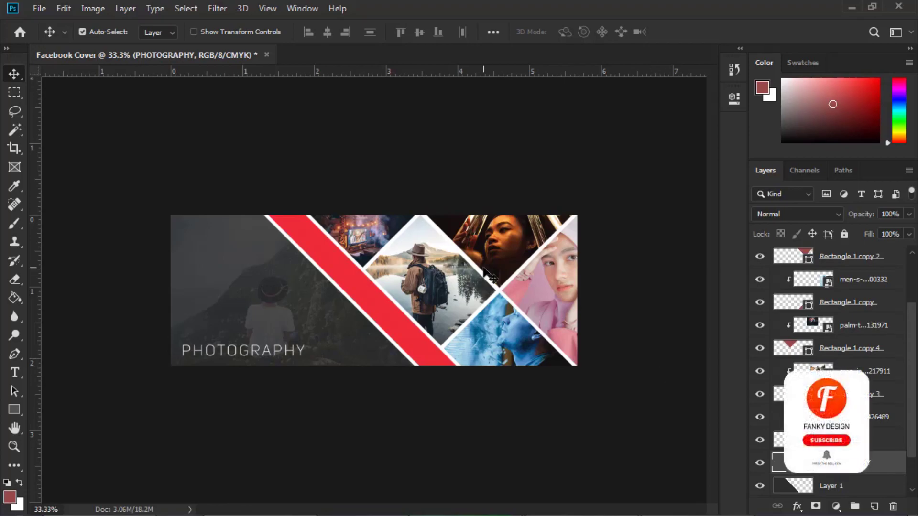
pyautogui.hotkey('ctrl', '-')
pyautogui.hotkey('ctrl', '+')
pyautogui.hotkey('ctrl', '+')
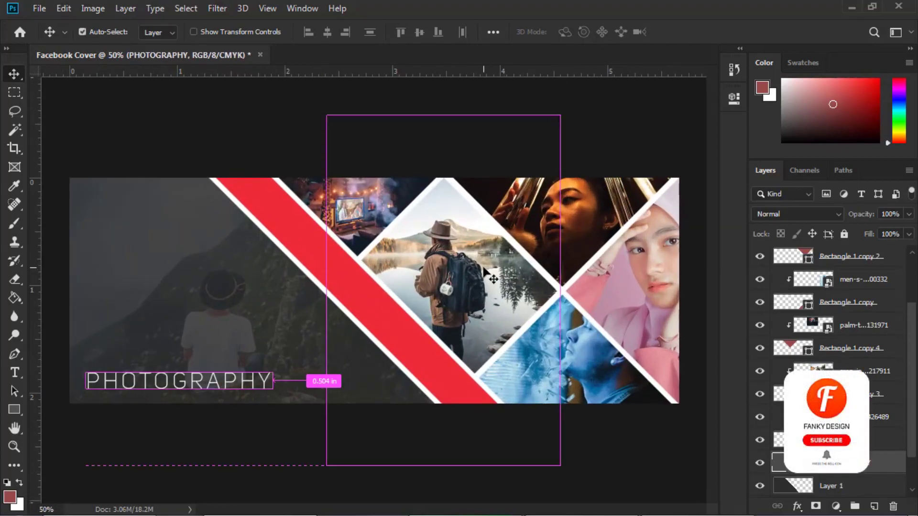